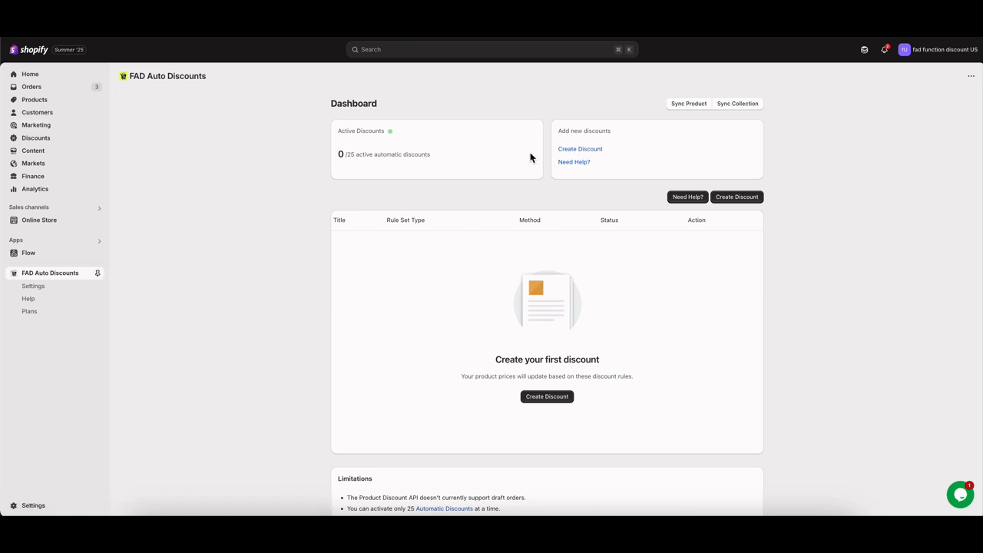
Step: Start configuring a new Volume Discount and reload its blank configuration page
left_click(738, 197)
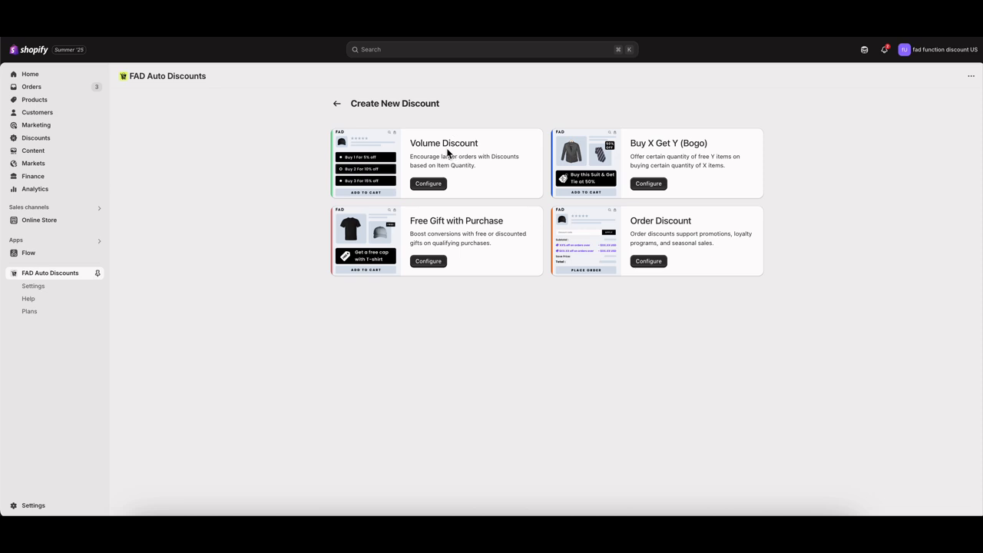
left_click(430, 184)
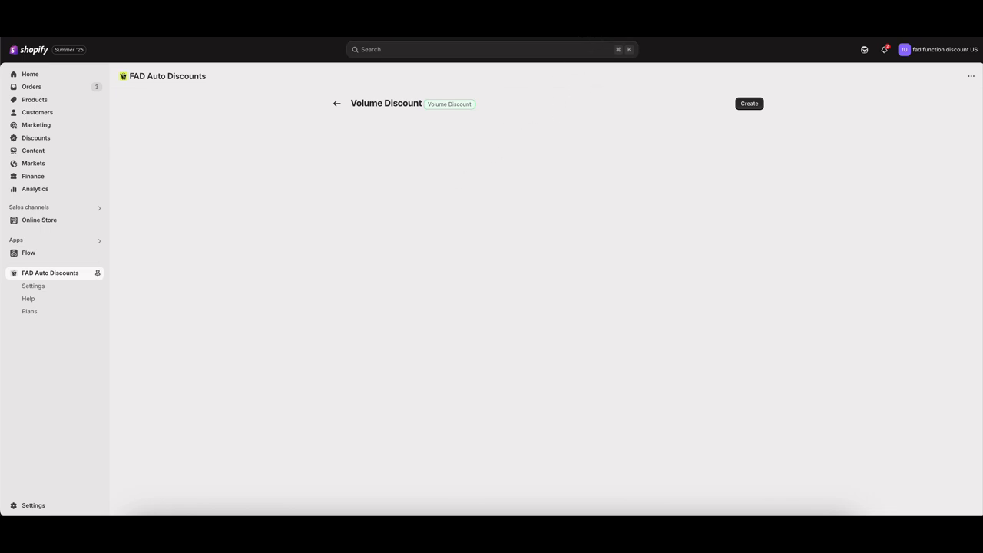
key("super+r")
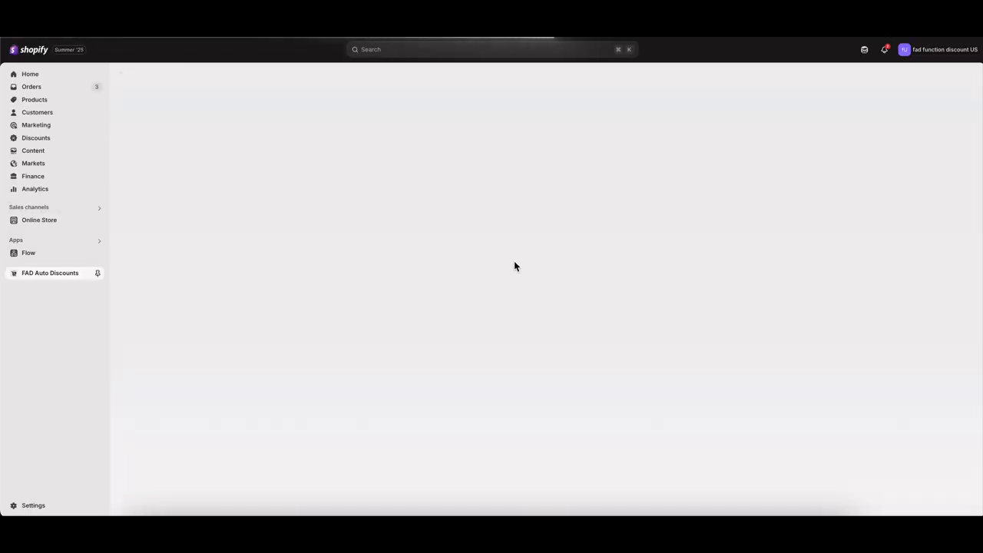
Step: Replace the product discount title with "Buy more save more!" and leave the short description empty
left_click(450, 224)
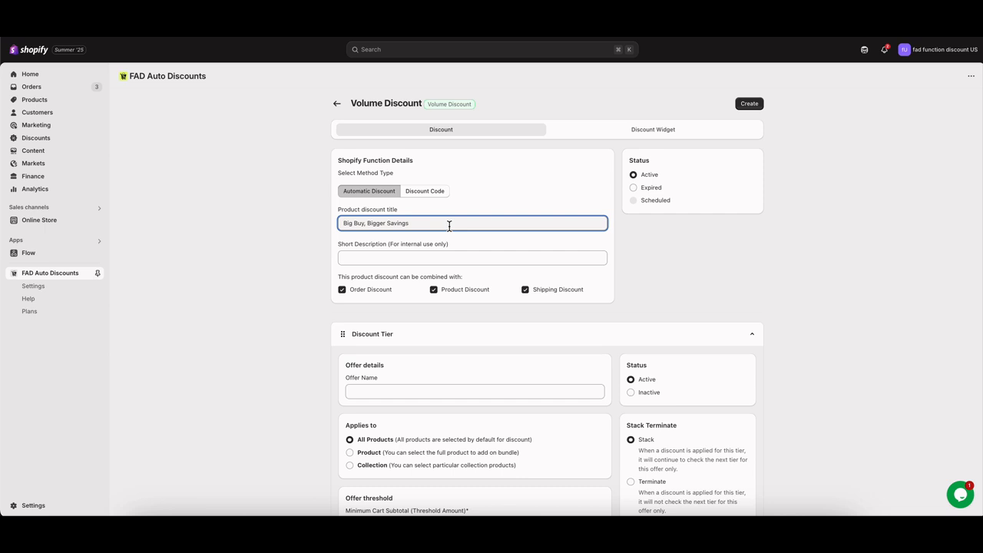
key("super+a")
key("BackSpace")
scroll(443, 284, "down", 1)
left_click(424, 238)
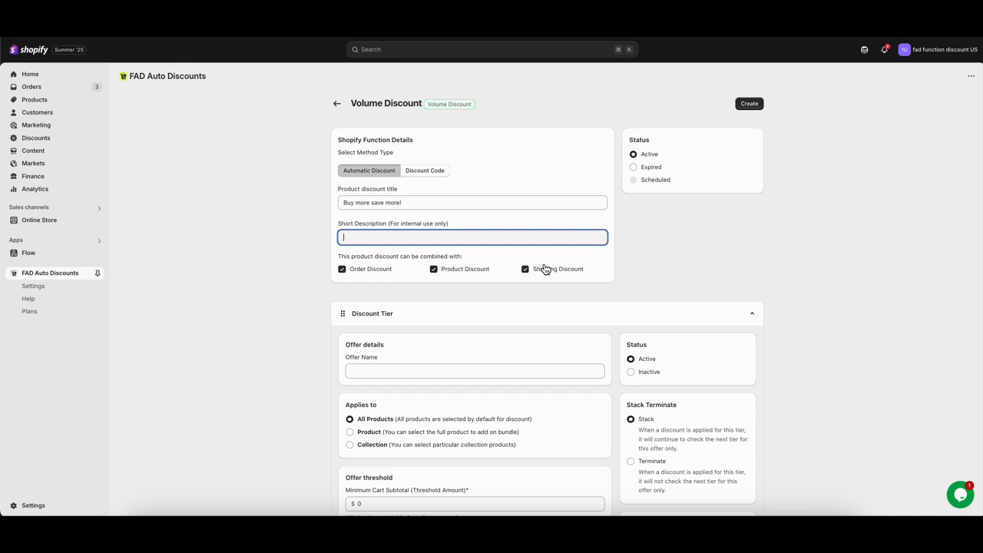
Step: Name the first discount tier's offer "Coll-1 10% off"
left_click(420, 372)
scroll(500, 387, "down", 1)
type("Coll-1 10 %")
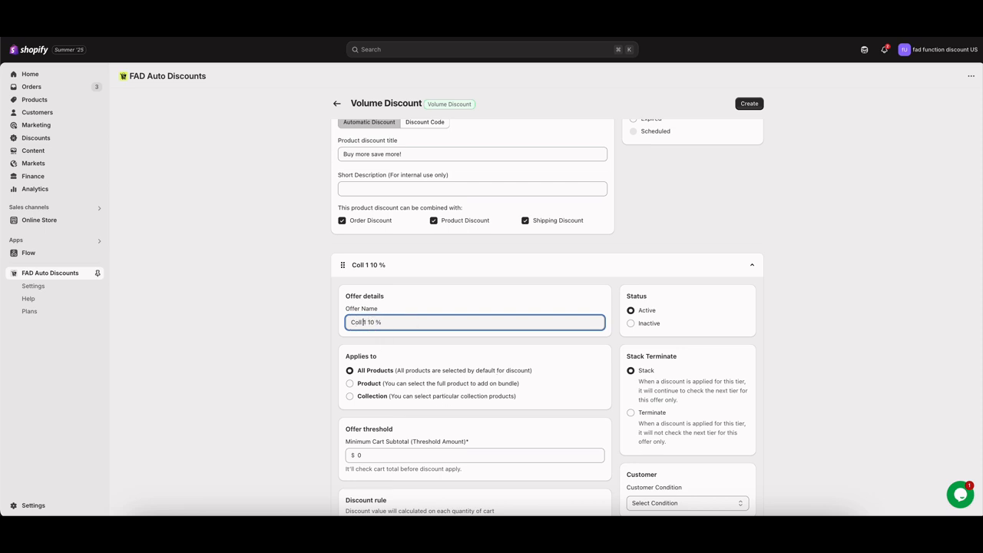
left_click(376, 321)
Step: Apply the first tier to collections and add the Coll1 collection to it
scroll(506, 357, "down", 2)
left_click(373, 341)
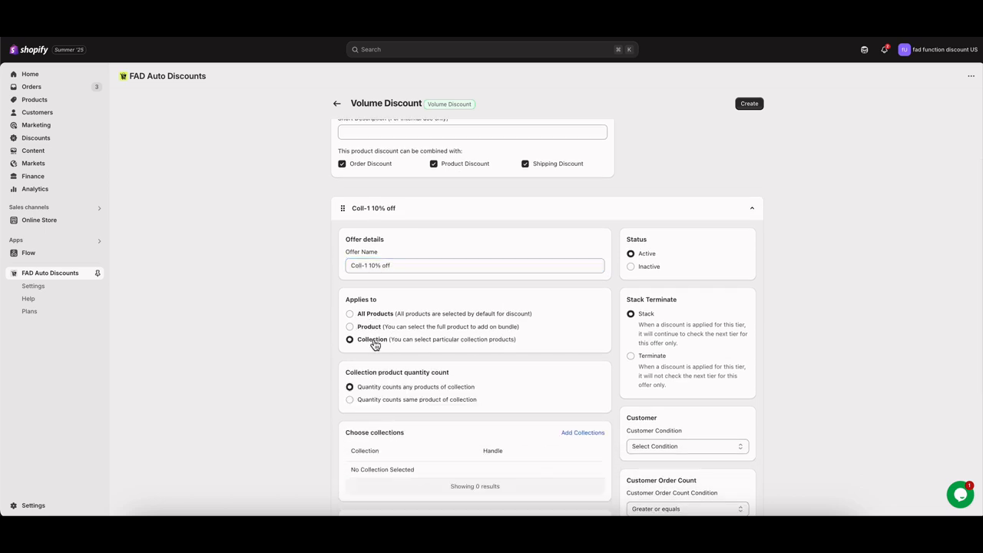
scroll(374, 344, "down", 2)
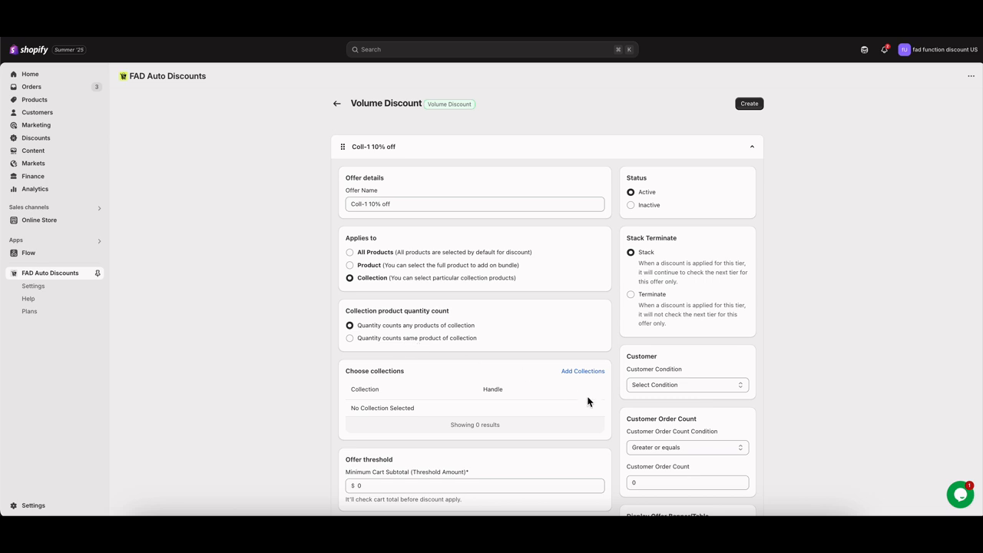
left_click(583, 372)
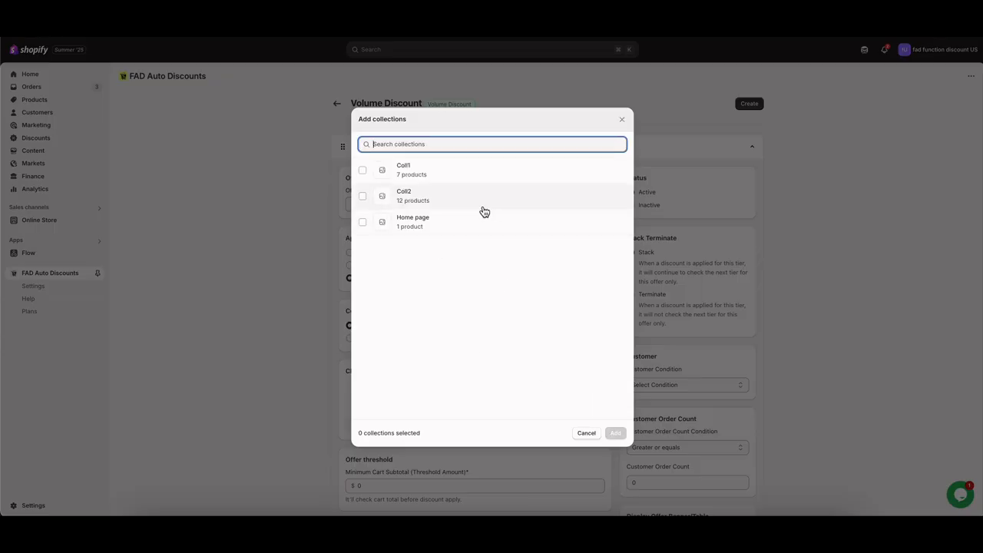
left_click(434, 174)
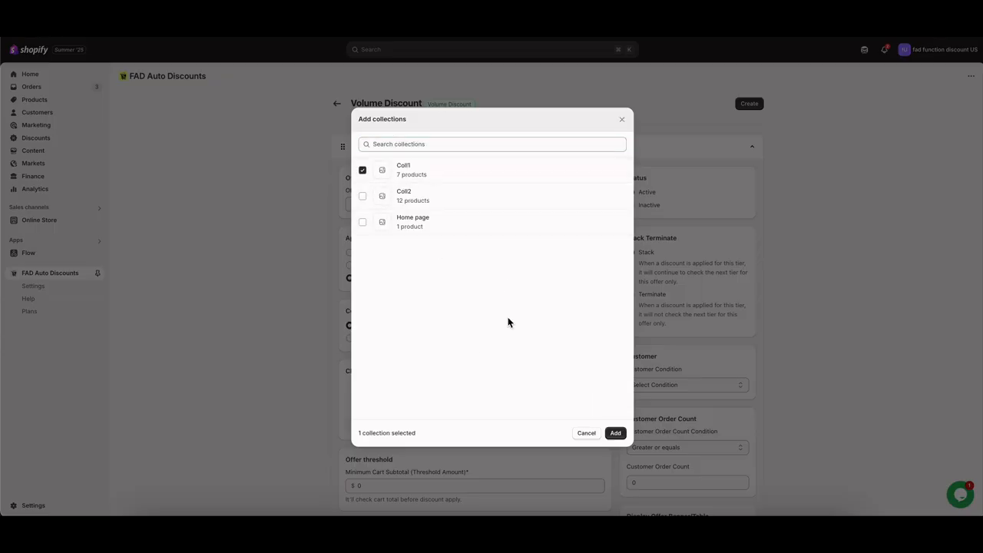
left_click(612, 434)
scroll(499, 341, "down", 1)
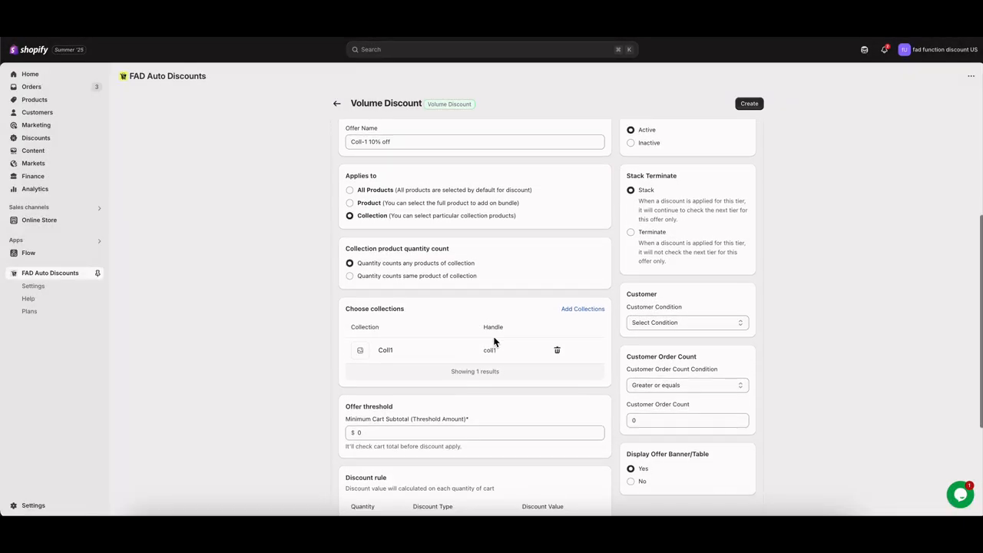
Step: Set the first tier's discount rule to quantity 2 with a percentage discount of 10%
scroll(410, 394, "down", 2)
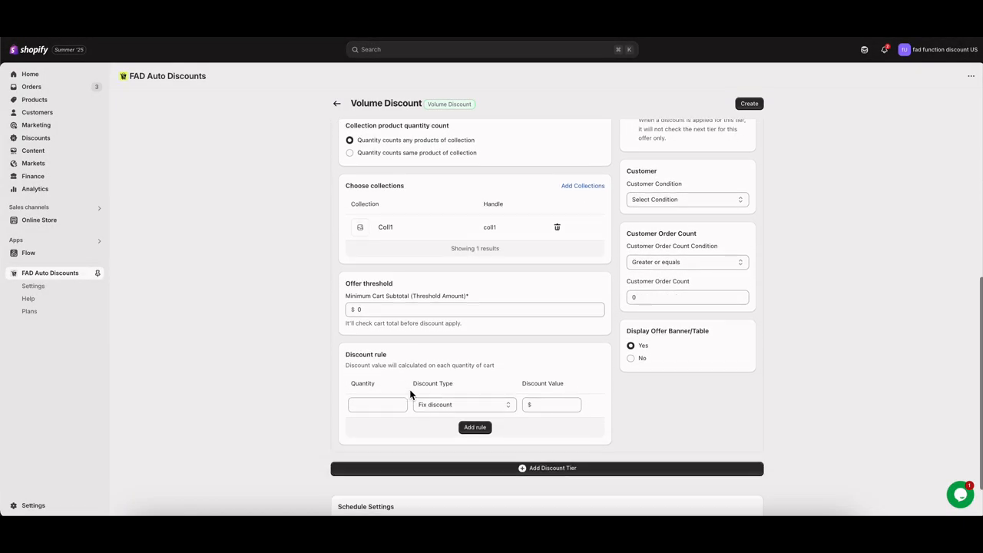
left_click(377, 404)
type("2")
left_click(450, 406)
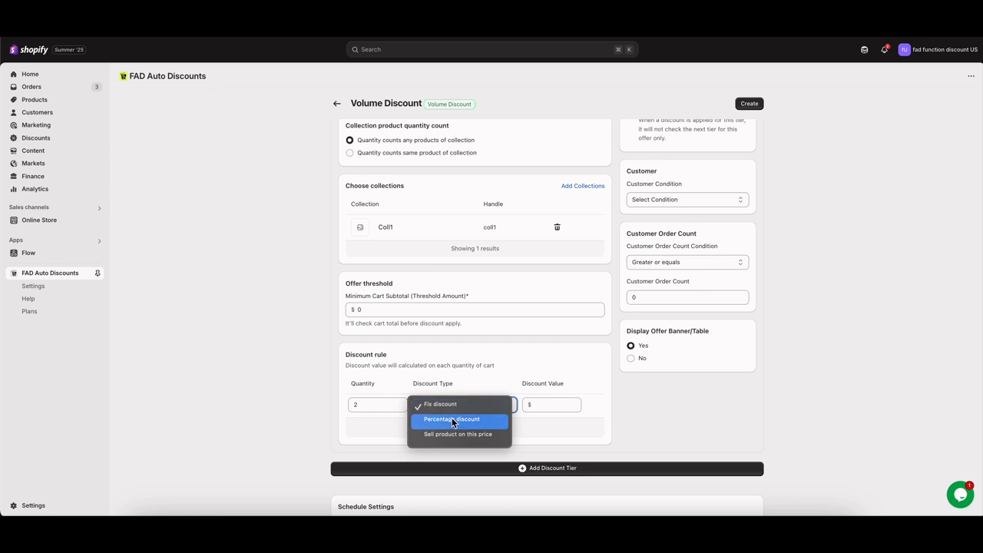
left_click(452, 418)
left_click(548, 403)
type("10")
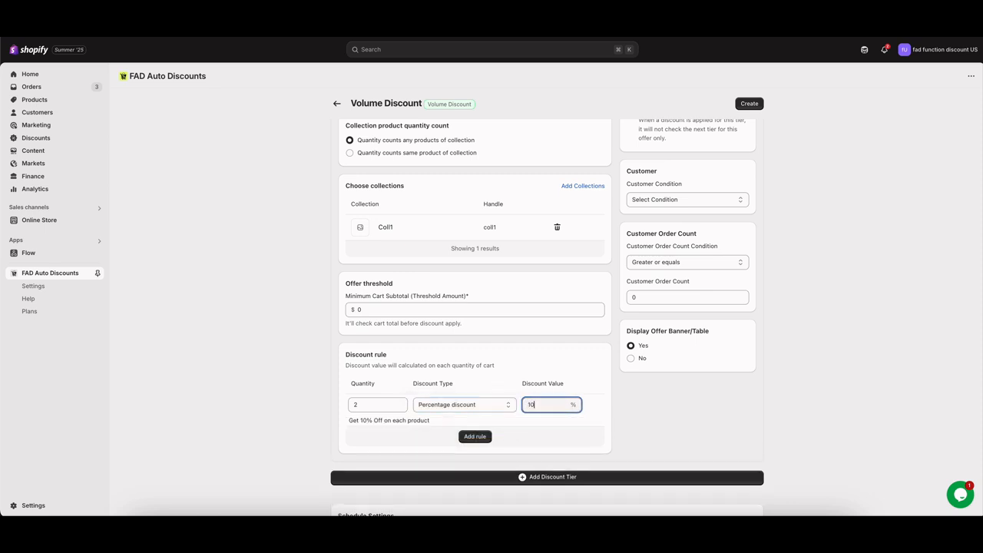
Step: Collapse the first tier and add a second discount tier with the offer name "Coll-2 20%"
scroll(553, 306, "up", 5)
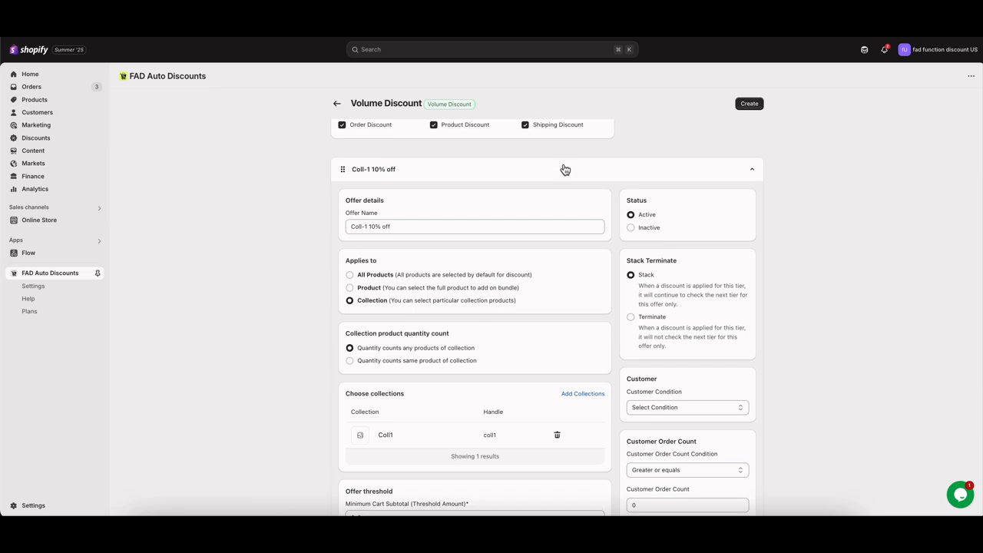
left_click(566, 170)
left_click(554, 198)
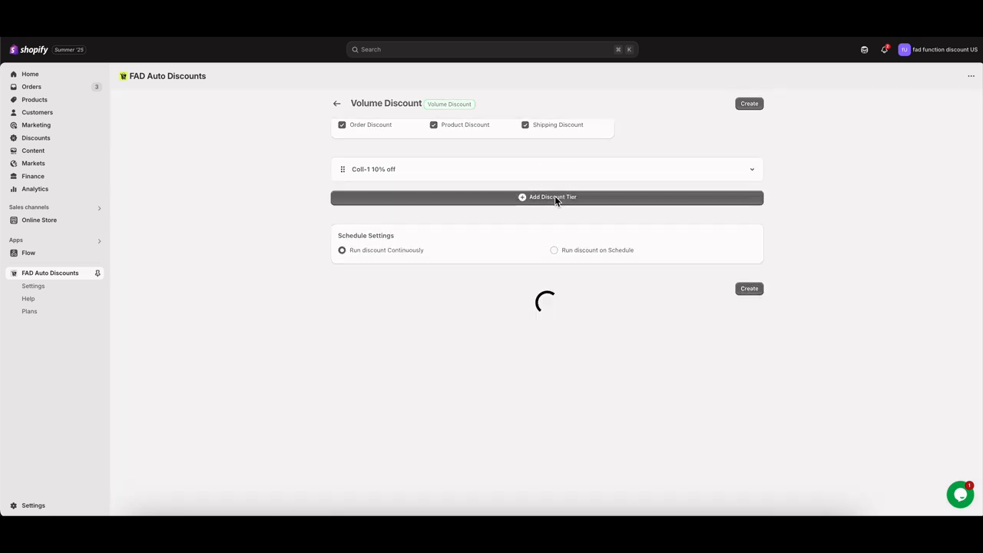
left_click(461, 248)
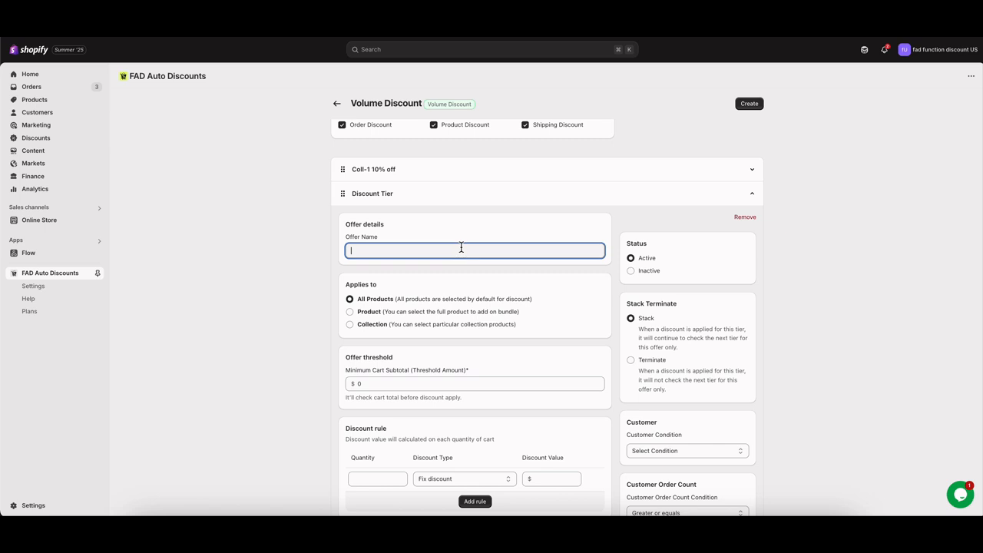
type("Coll-2 20%")
Step: Apply the second tier to the Coll2 collection, with quantity counting the same product of the collection
left_click(379, 324)
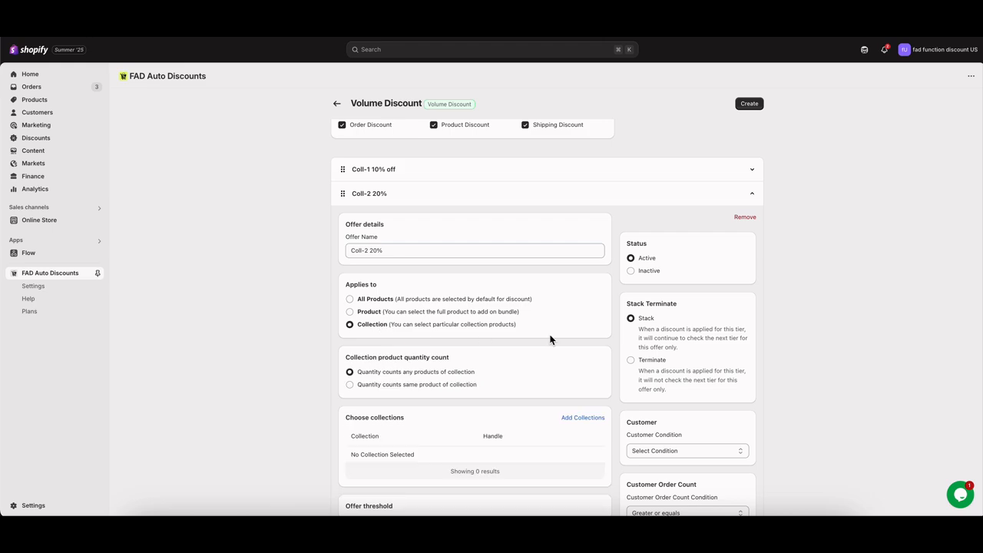
left_click(578, 420)
left_click(427, 195)
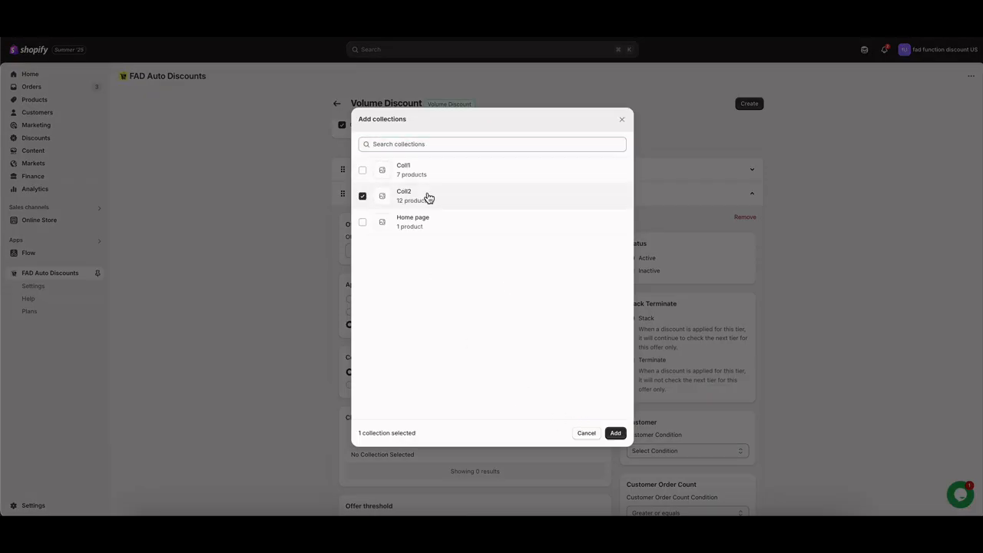
left_click(614, 433)
scroll(482, 399, "down", 2)
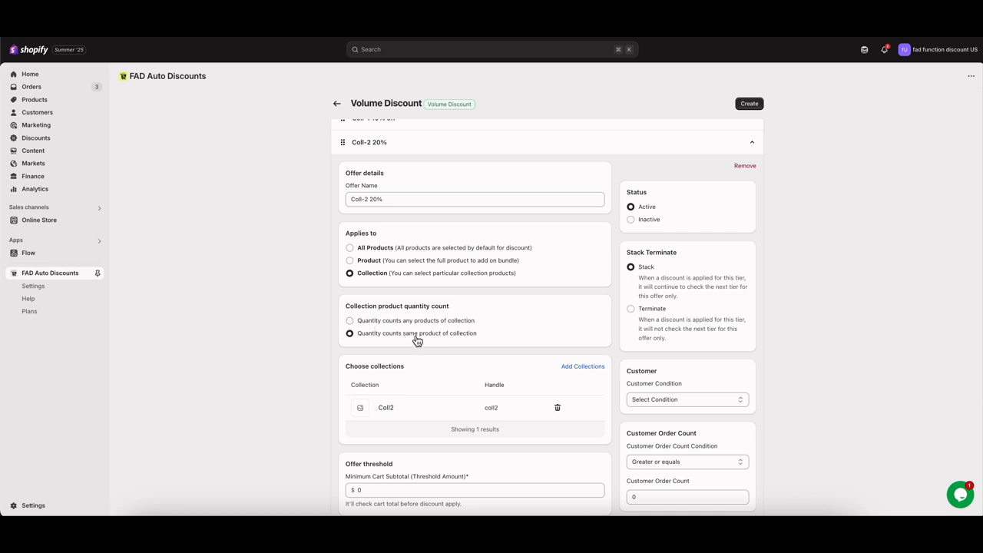
left_click(416, 334)
Step: Set the second tier's discount rule to quantity 2 with a percentage discount of 20%
scroll(414, 342, "down", 4)
left_click(379, 447)
type("2")
left_click(476, 447)
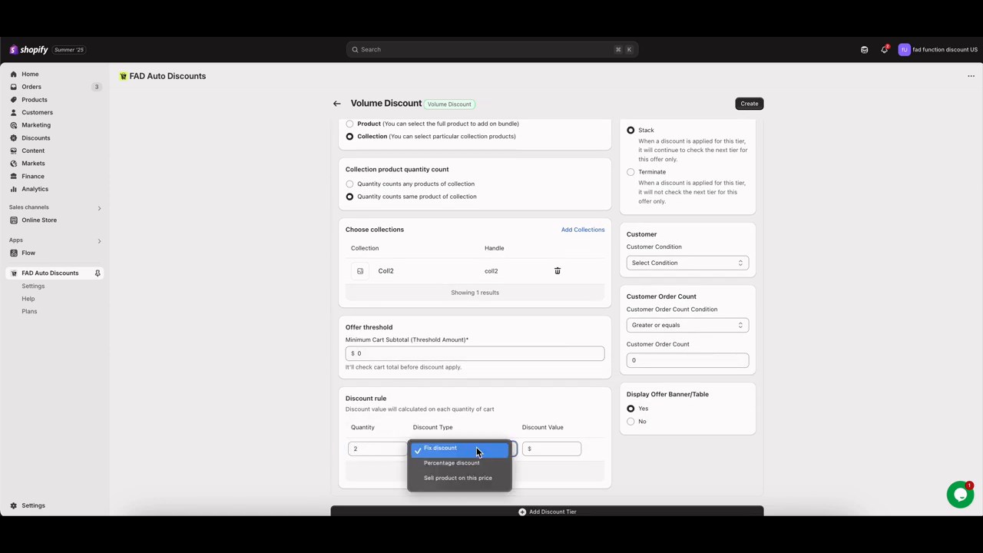
left_click(472, 464)
left_click(548, 448)
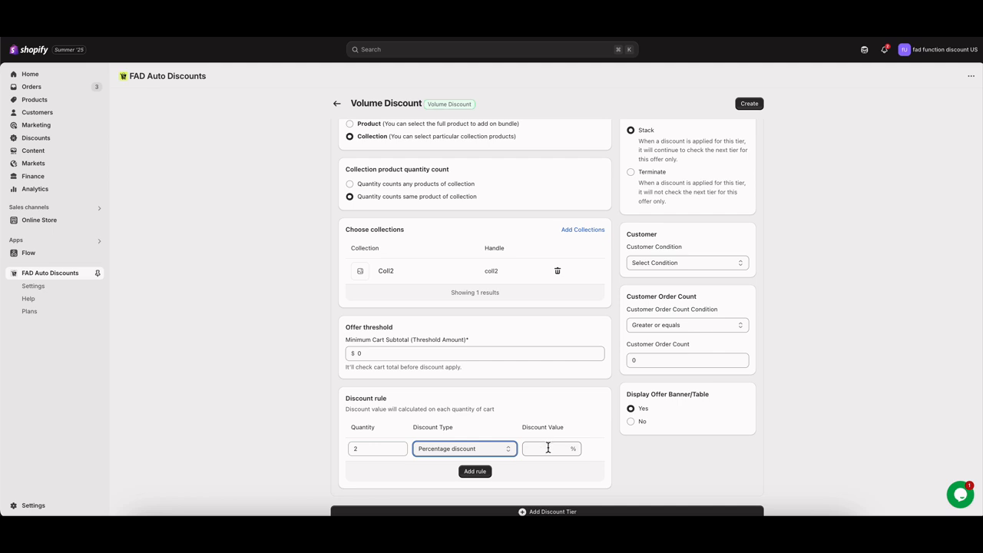
type("20")
Step: Review the Coll-1 and Coll-2 tiers, comparing their collection product quantity count options and discount rules
scroll(566, 342, "up", 5)
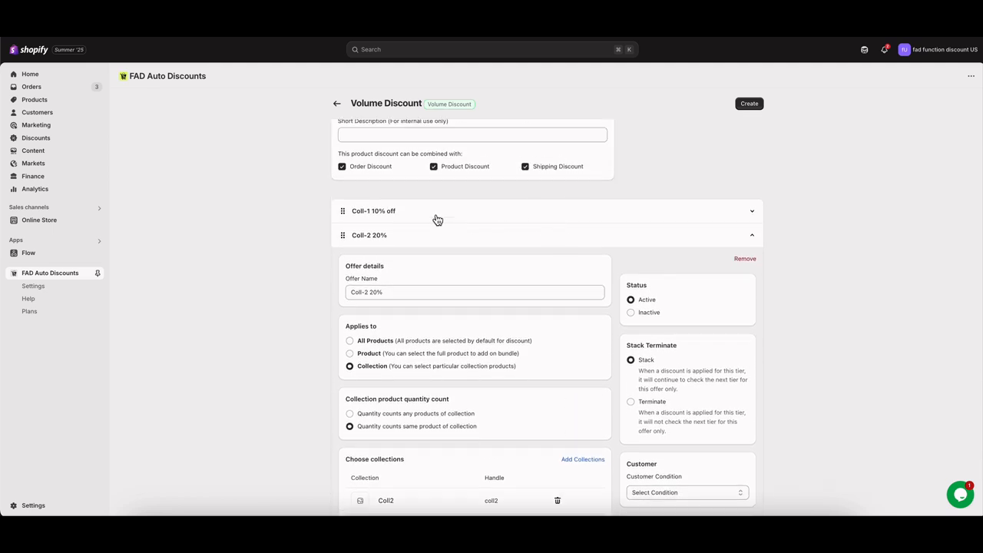
left_click(463, 238)
left_click(432, 214)
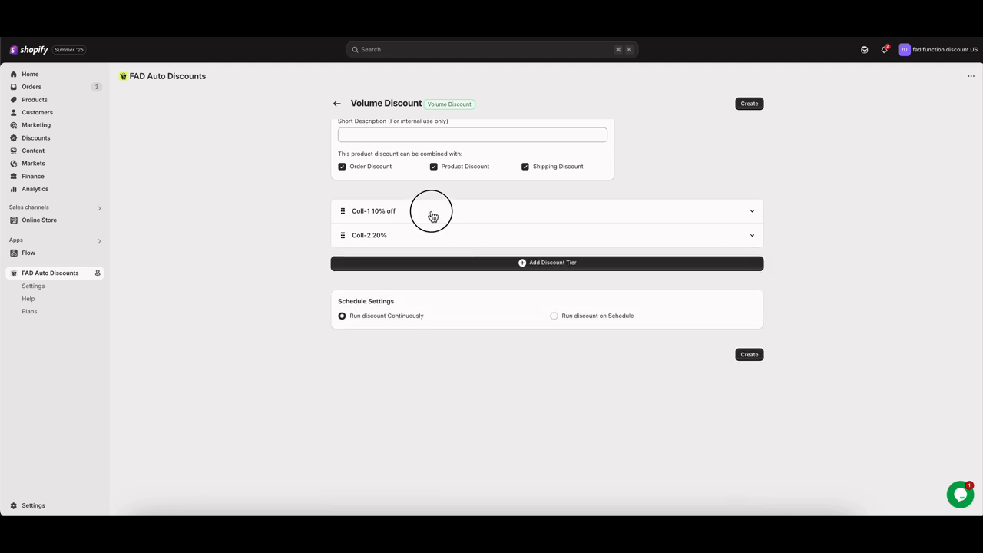
scroll(397, 328, "down", 2)
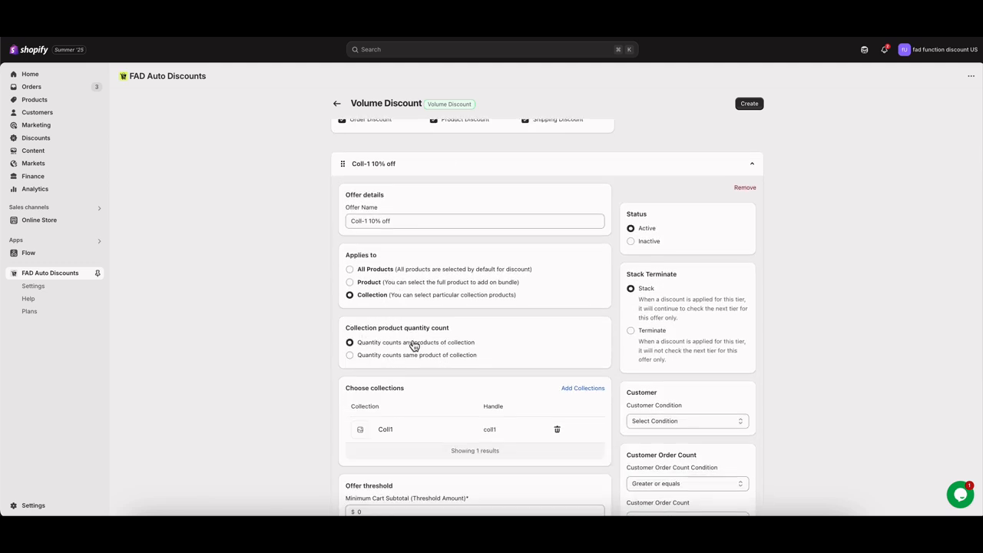
scroll(415, 347, "down", 5)
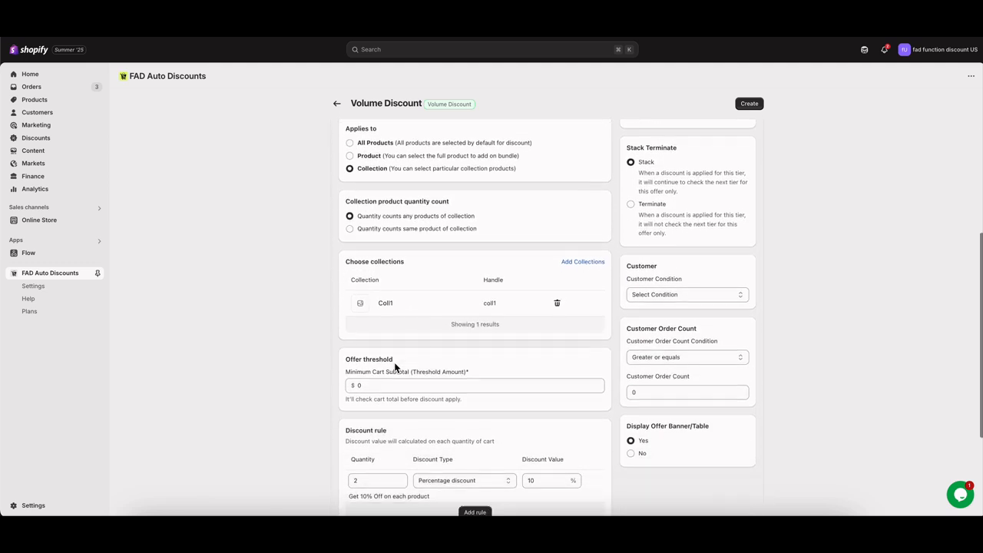
scroll(536, 451, "down", 4)
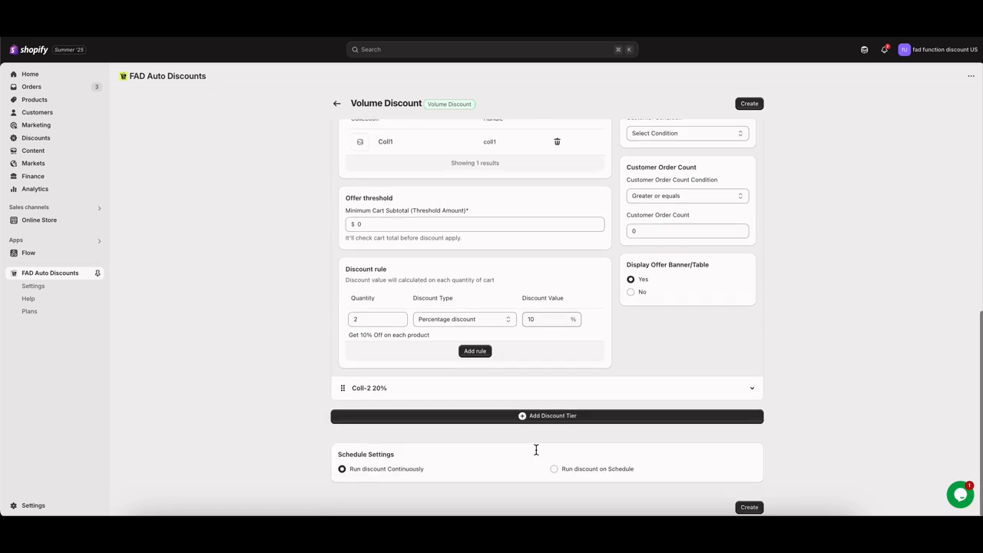
left_click(546, 388)
scroll(405, 403, "down", 3)
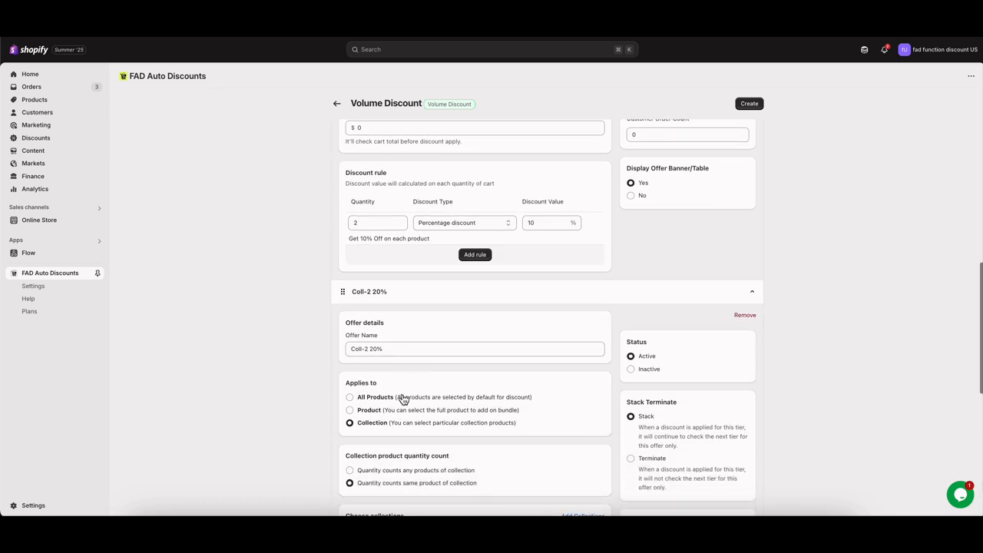
scroll(394, 261, "down", 2)
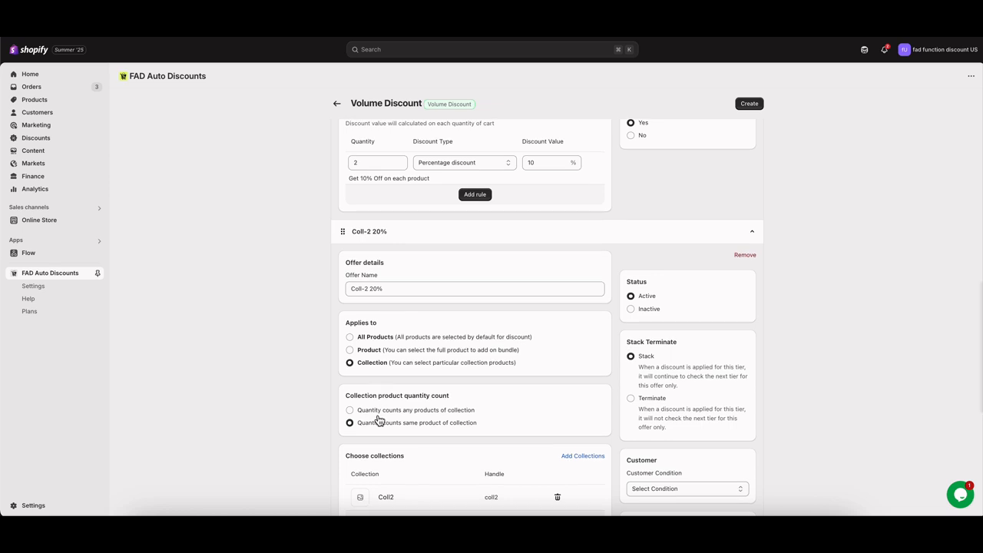
scroll(431, 432, "down", 2)
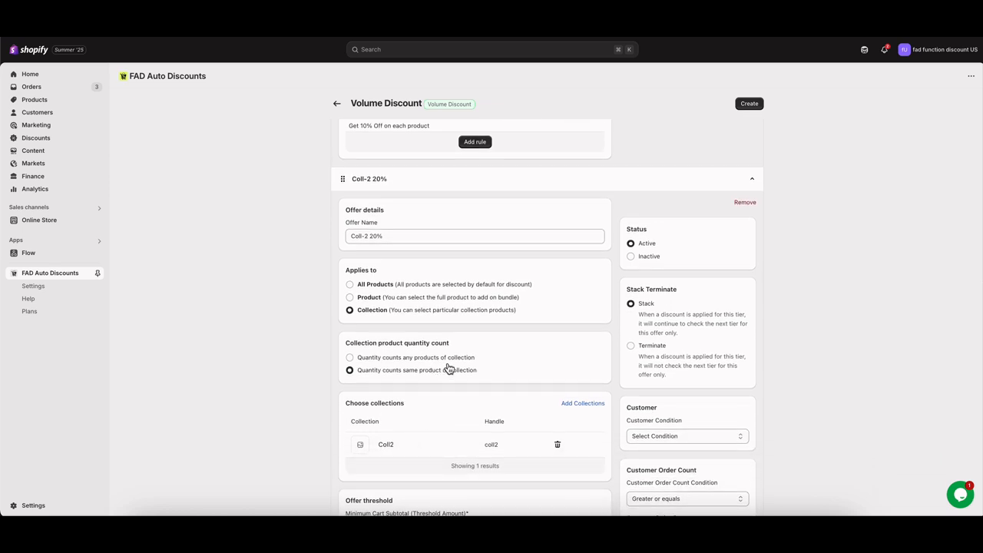
Step: Create the volume discount and open its Discount Widget settings
left_click(749, 103)
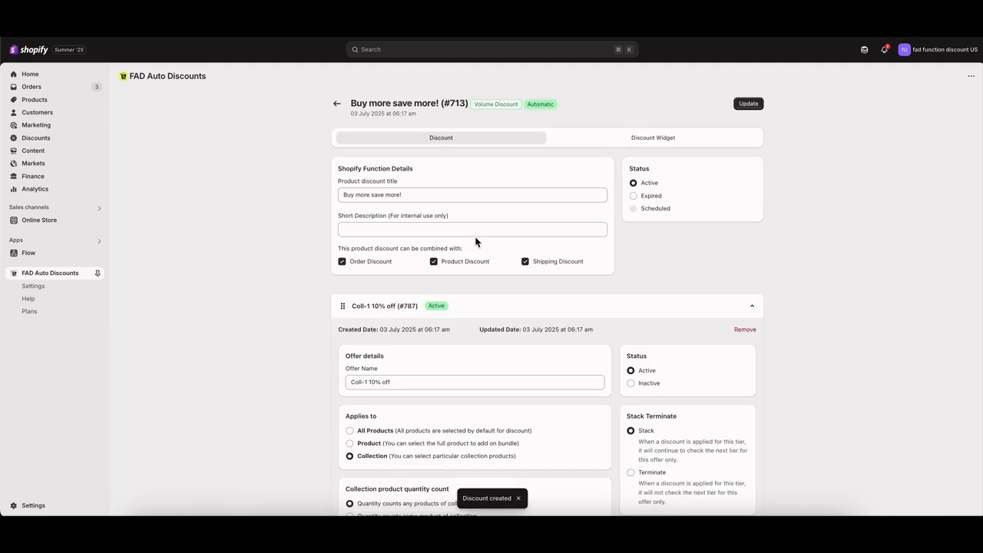
scroll(475, 242, "down", 3)
scroll(475, 241, "down", 5)
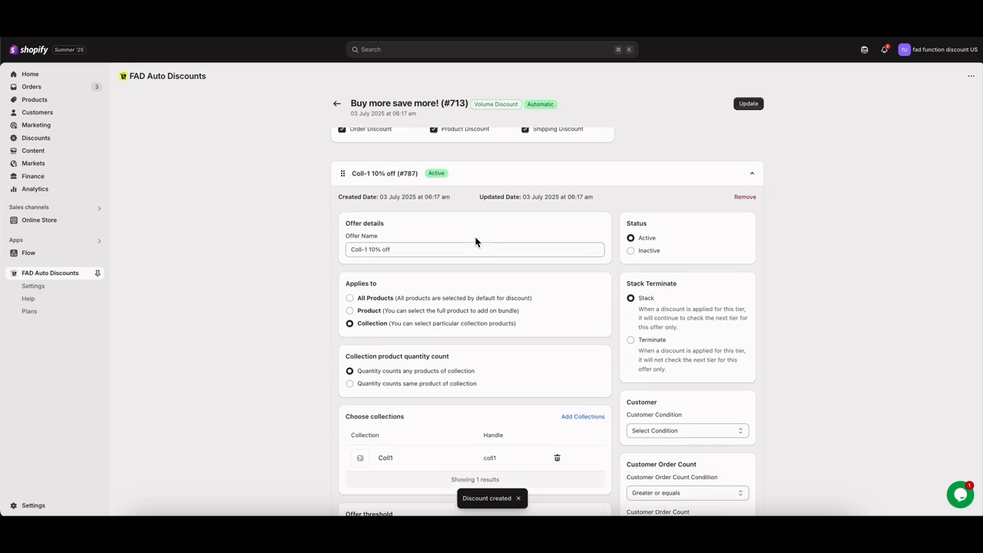
scroll(475, 241, "up", 2)
scroll(475, 241, "up", 5)
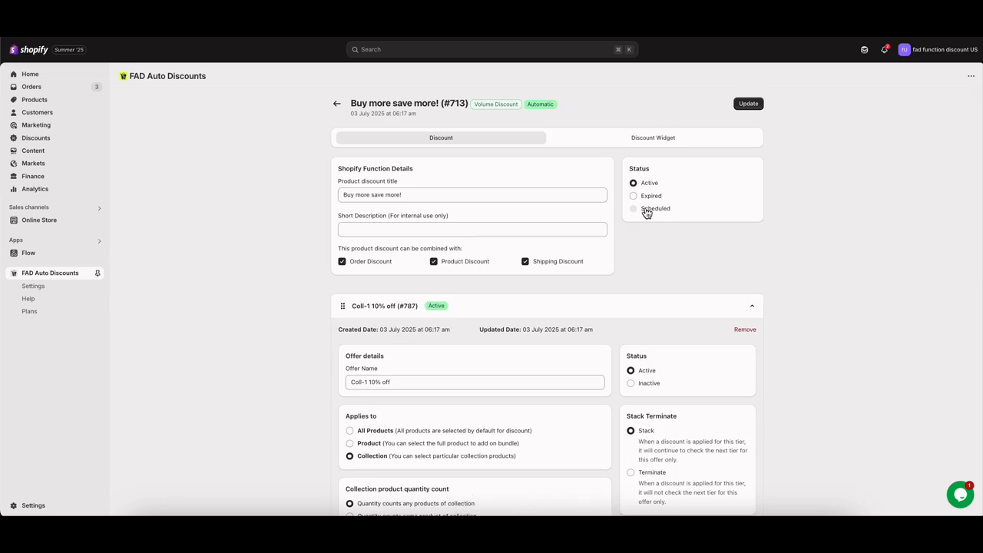
scroll(549, 294, "down", 12)
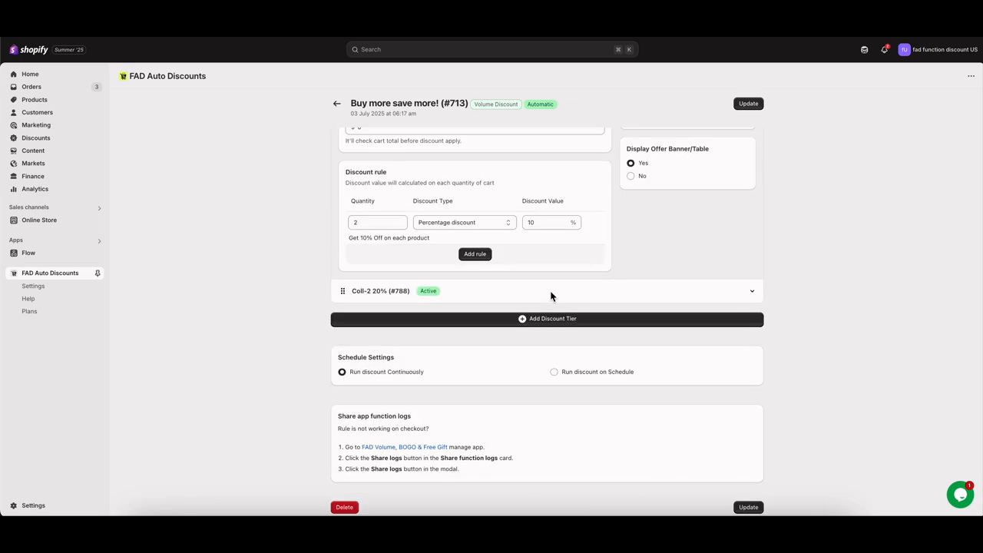
scroll(550, 295, "up", 12)
left_click(664, 139)
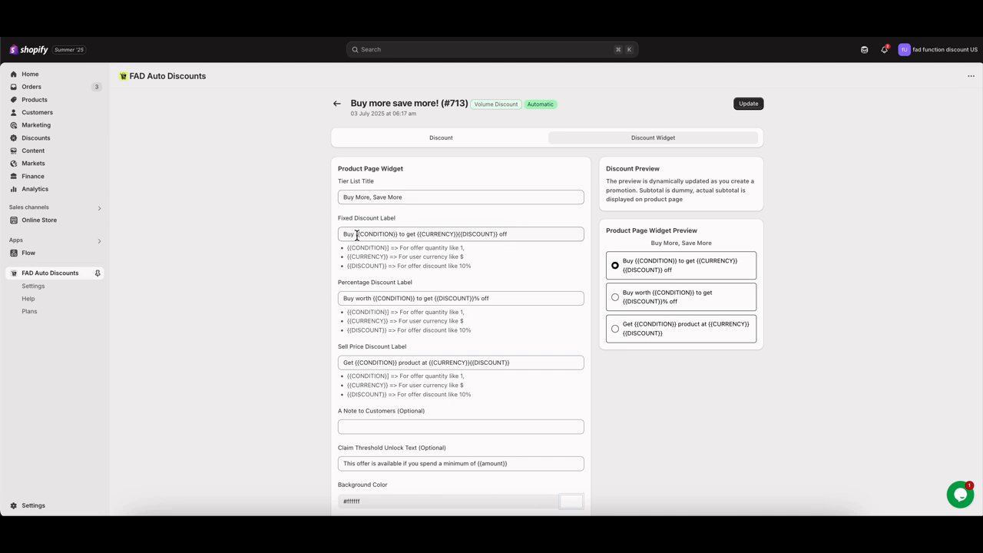
Step: Review the product page widget's discount label placeholders, customer note, threshold text, color and default tier settings
left_click_drag(355, 235, 397, 234)
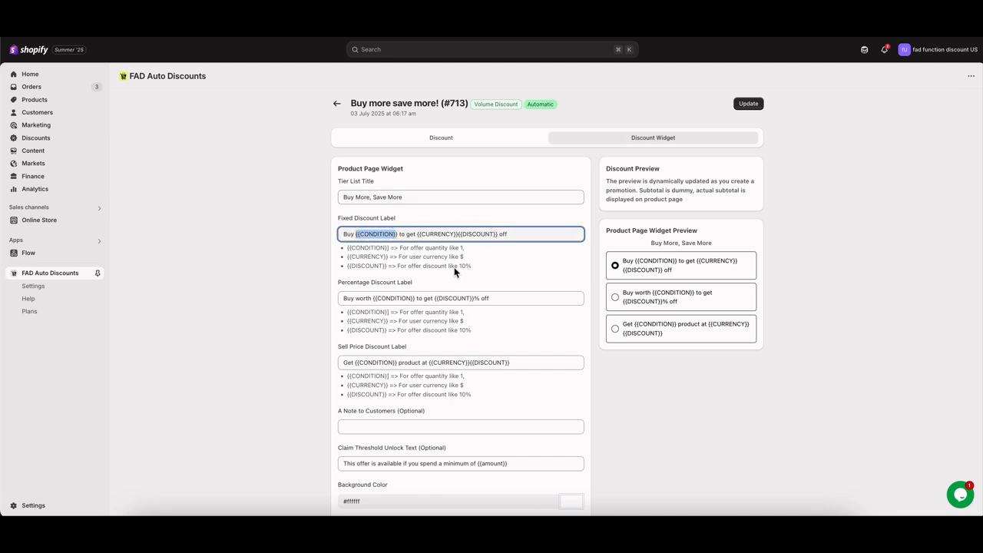
scroll(454, 272, "down", 3)
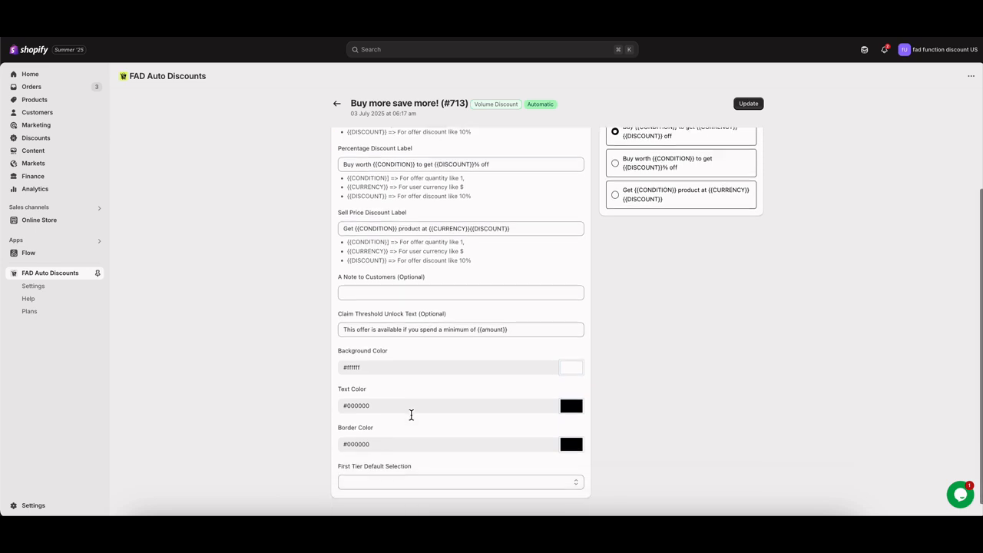
scroll(411, 415, "down", 1)
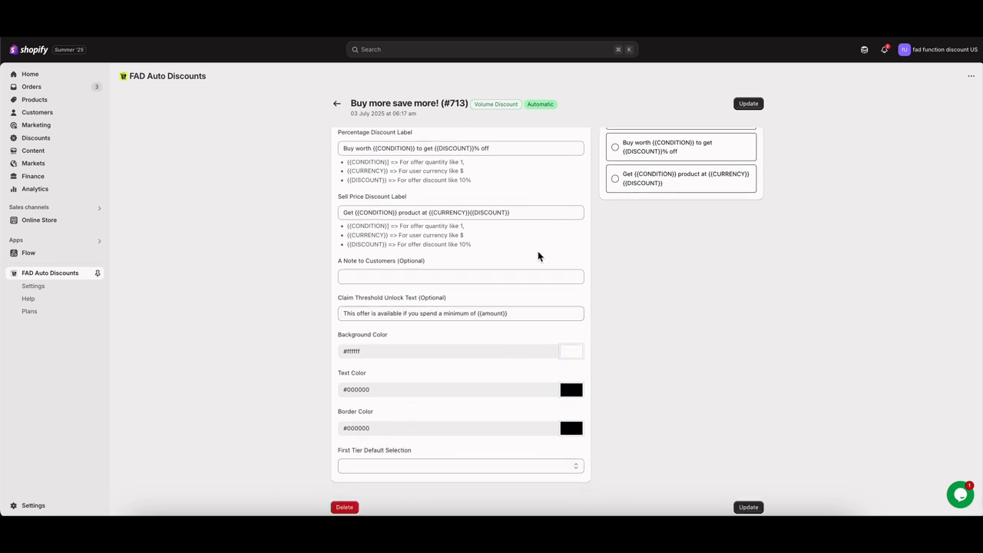
scroll(537, 256, "up", 3)
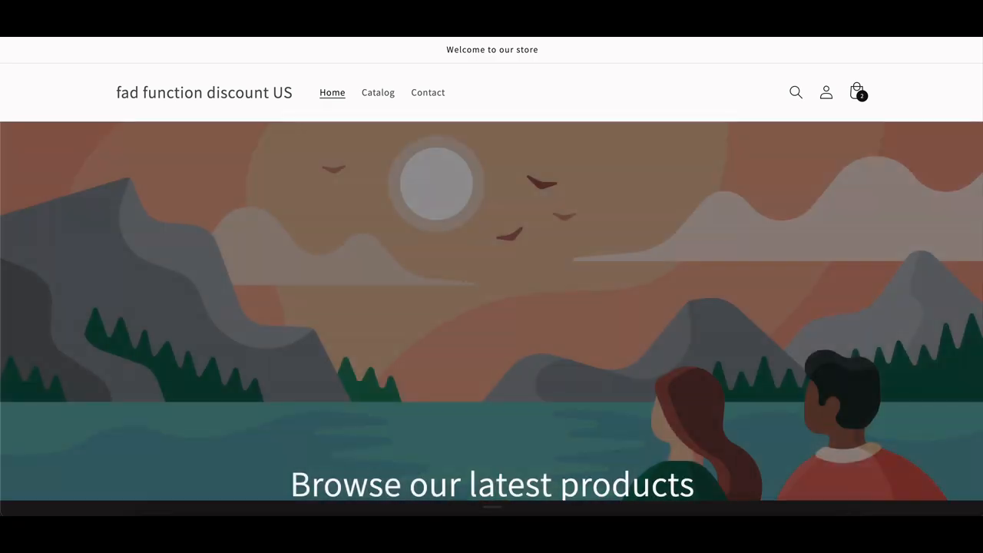
Step: Switch to the storefront and empty its cart by loading the store's cart/clear address
key("Down")
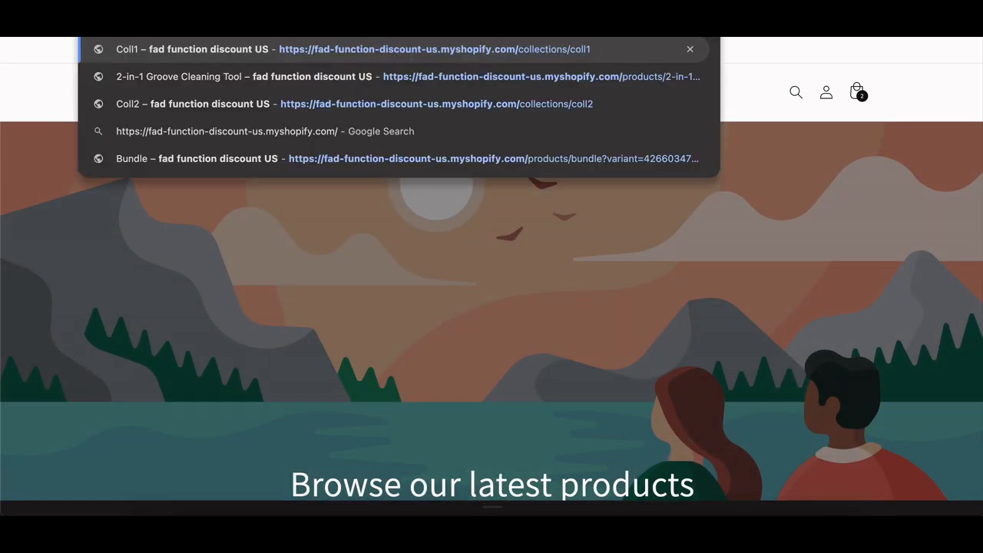
type("cart/ca")
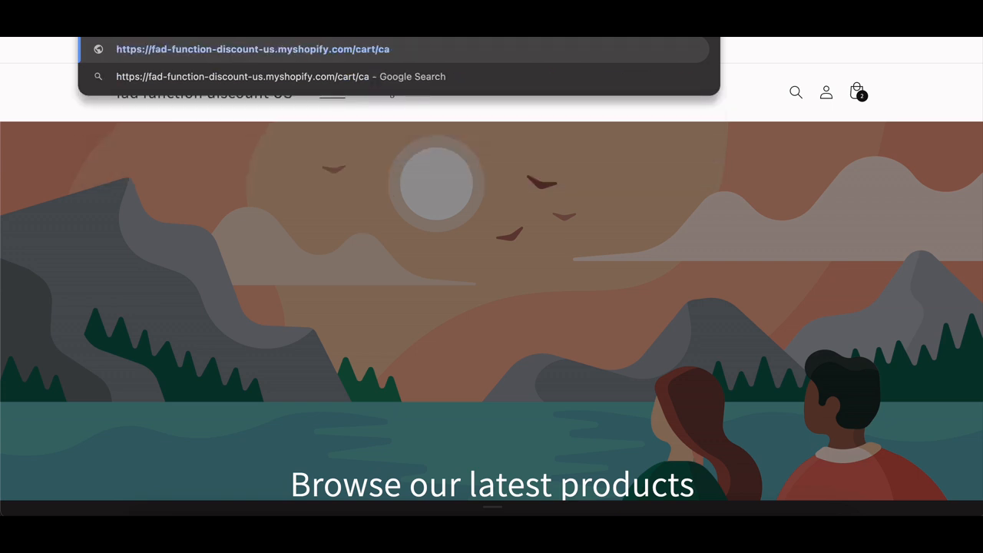
key("BackSpace")
key("BackSpace")
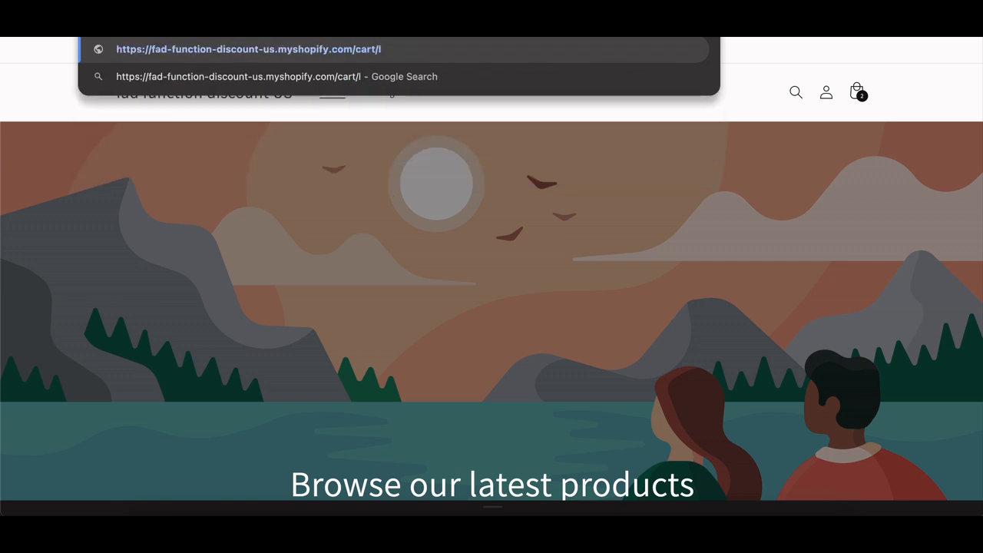
type("clear")
key("Return")
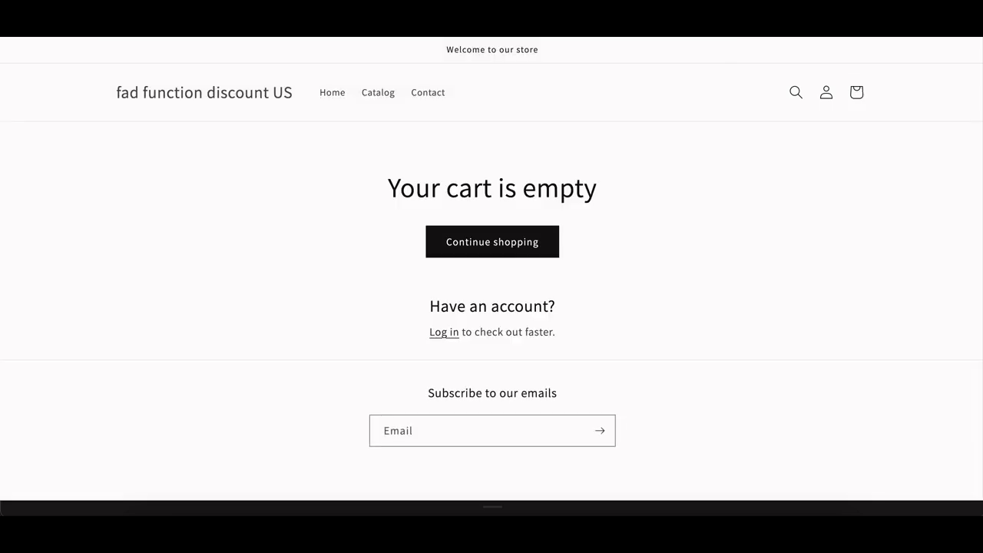
Step: Go to the storefront's Coll1 collection page at collections/coll1
key("BackSpace")
key("BackSpace")
key("BackSpace")
key("BackSpace")
type("col")
key("Right")
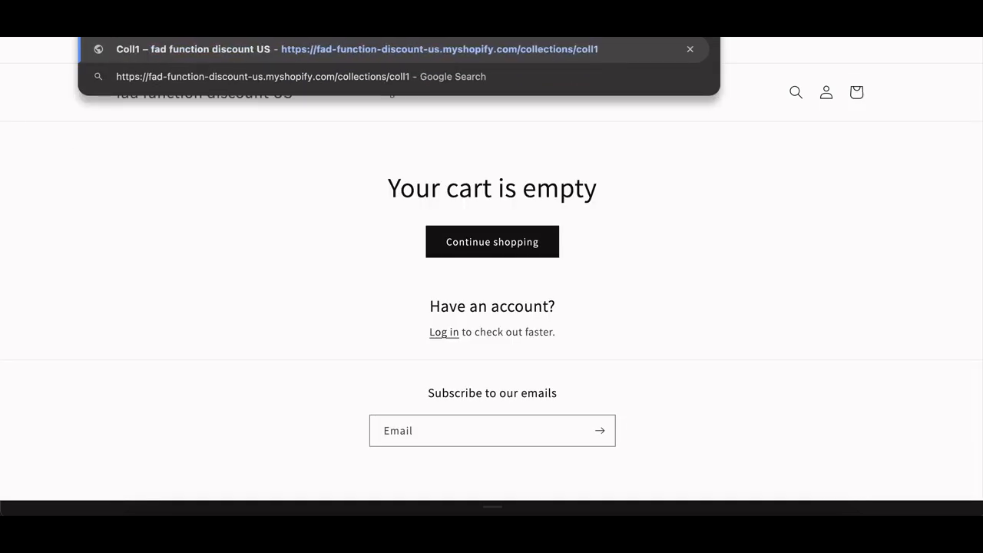
key("Return")
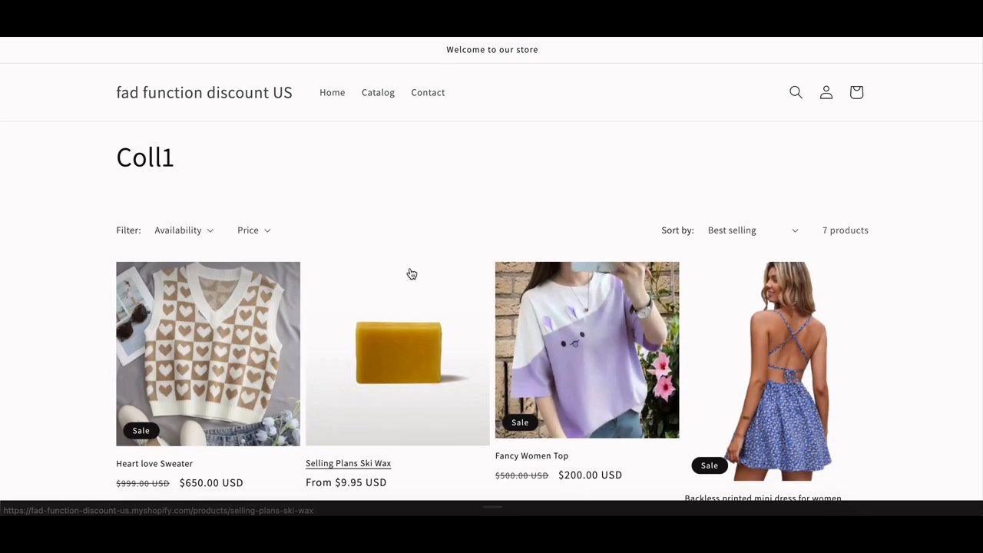
Step: Open the Heart love Sweater and Fancy Women Top product pages in separate new tabs
scroll(411, 274, "down", 1)
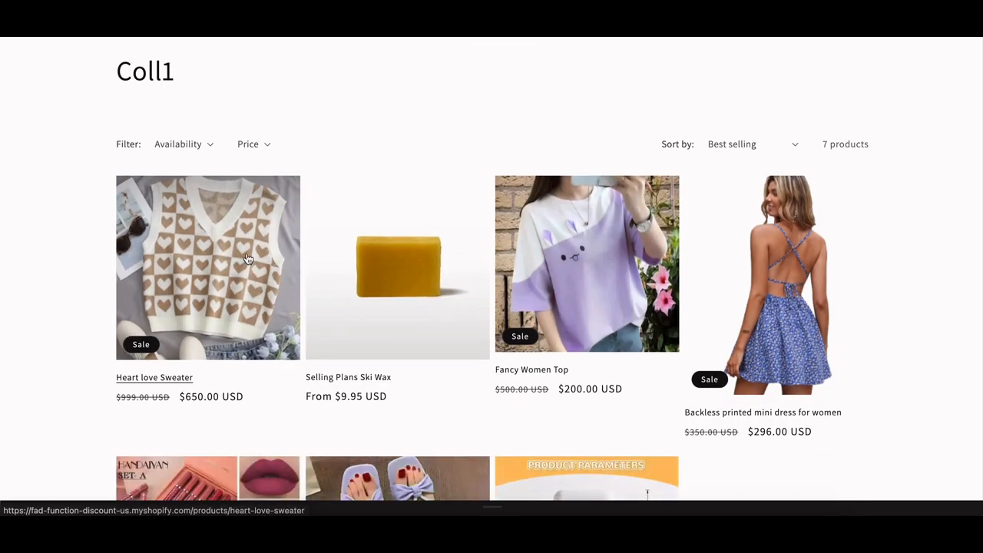
right_click(250, 252)
left_click(282, 260)
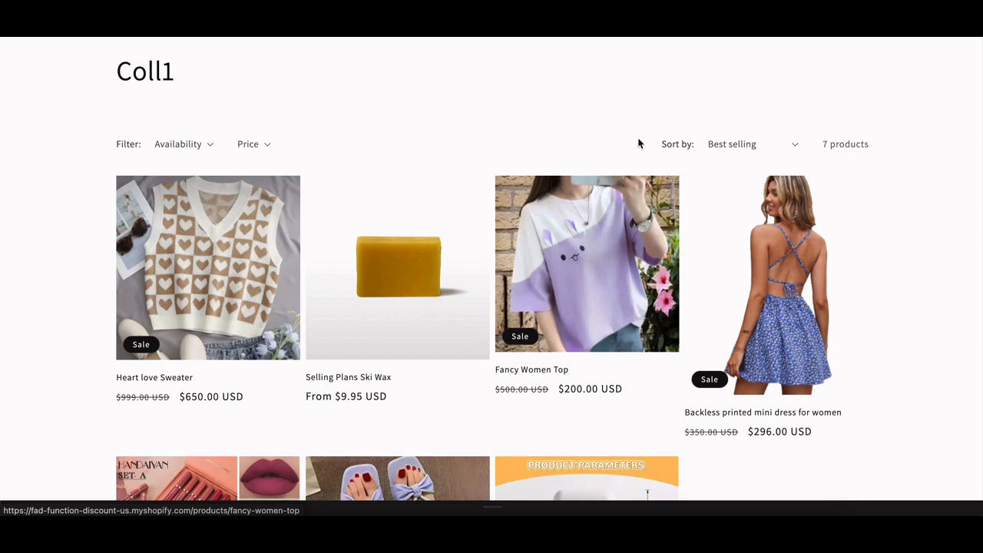
right_click(609, 232)
left_click(631, 235)
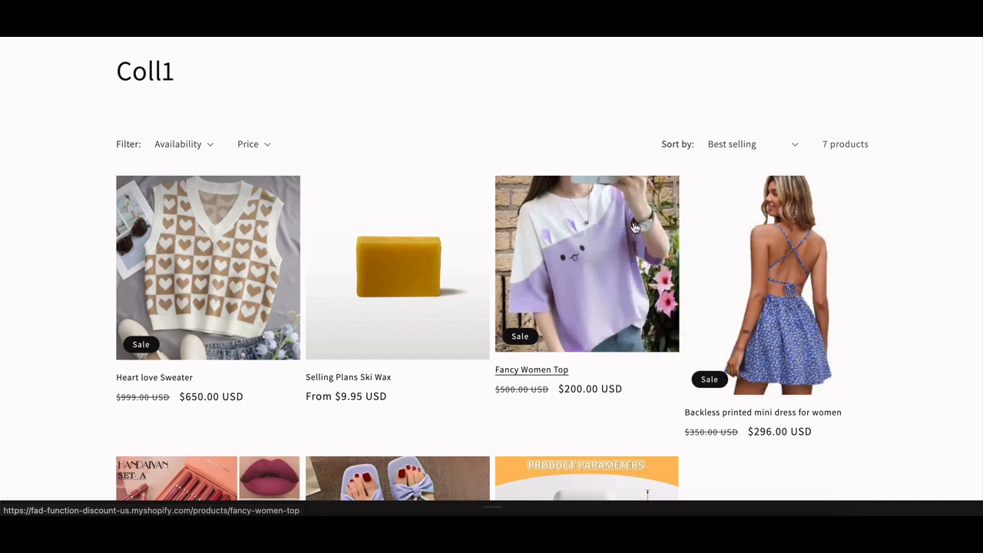
Step: Check the volume discount offer on the Heart love Sweater page and add quantity 2 to the cart
key("ctrl+Tab")
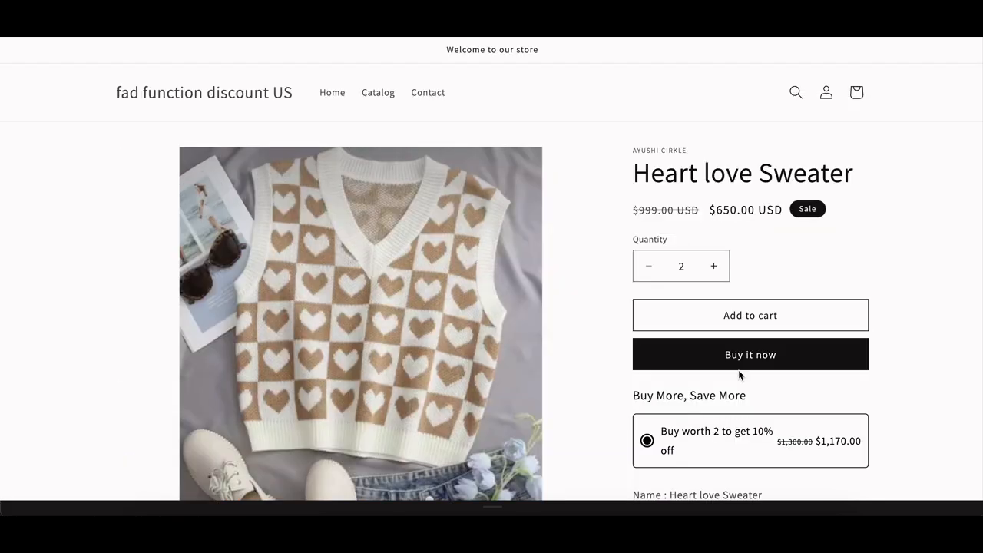
scroll(722, 380, "down", 1)
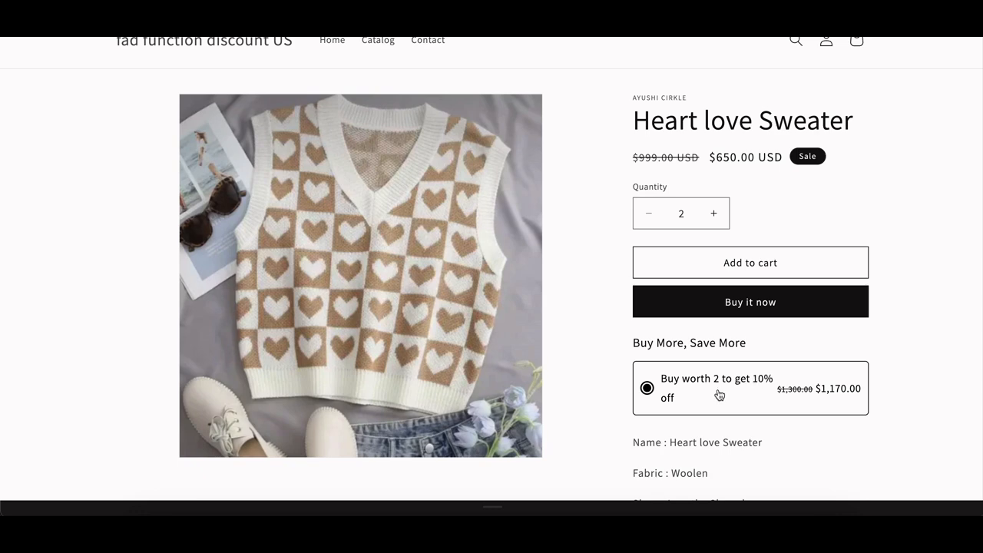
left_click(764, 263)
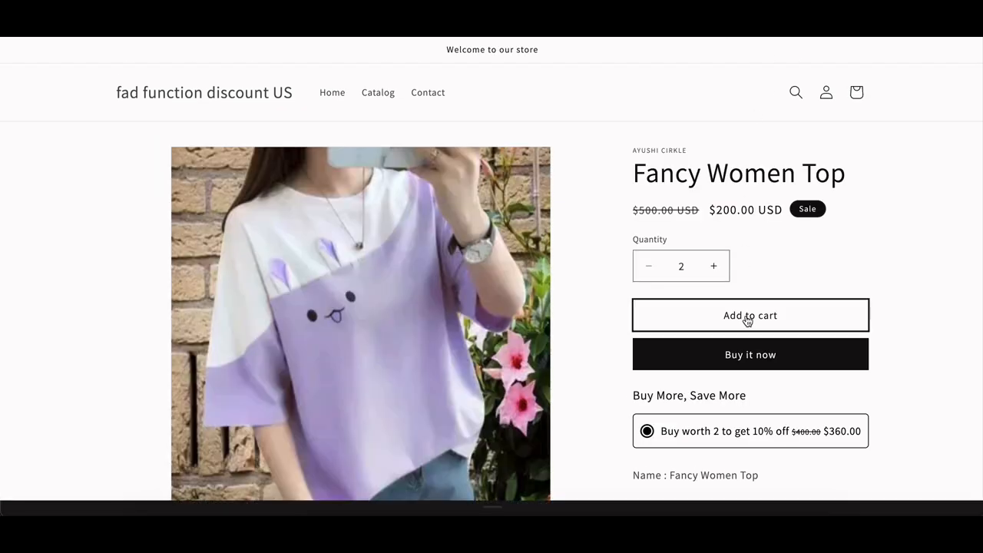
Step: Add one Fancy Women Top to the cart and reduce the Heart love Sweater's cart quantity to 1
left_click(648, 267)
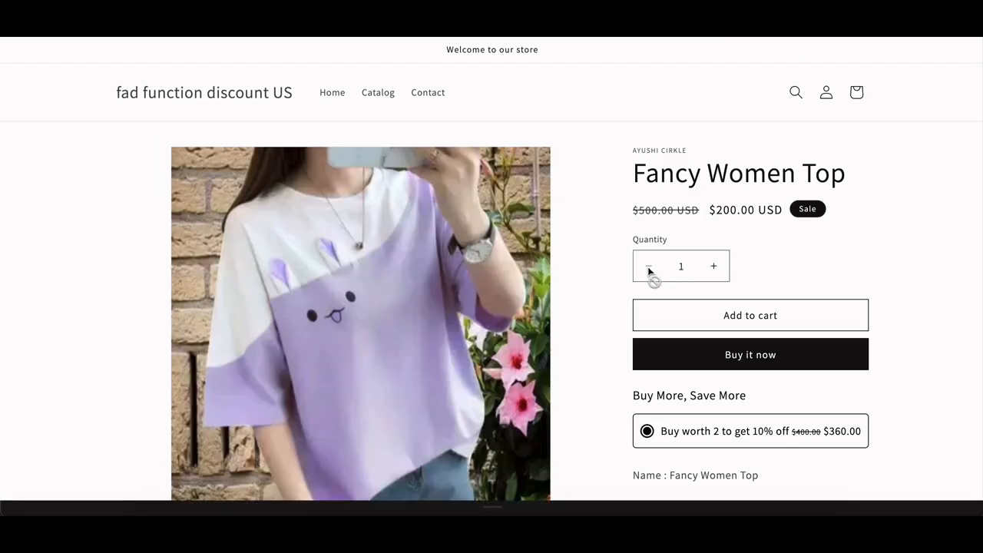
left_click(737, 301)
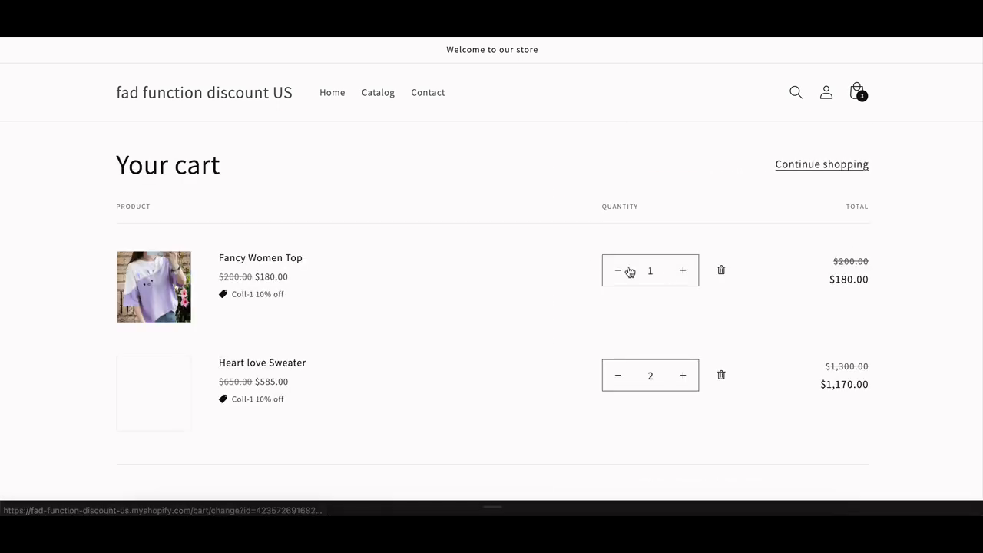
left_click(617, 378)
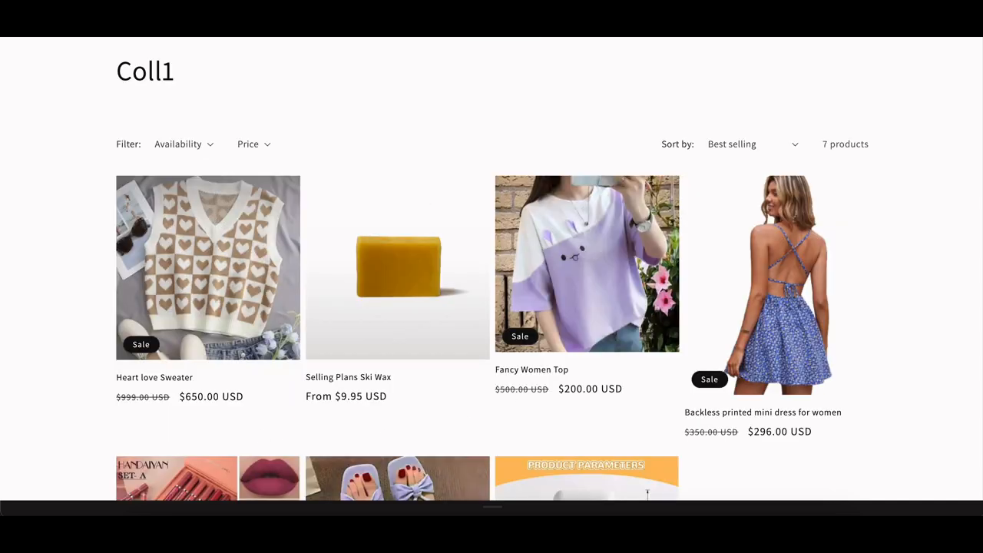
Step: Go to the storefront's Coll2 collection page at collections/coll2
key("BackSpace")
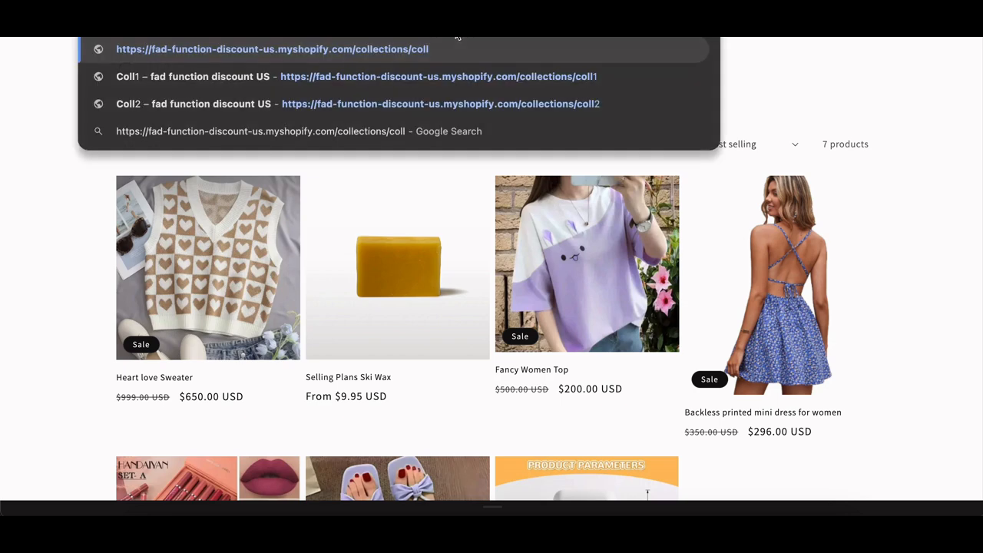
type("2")
key("Return")
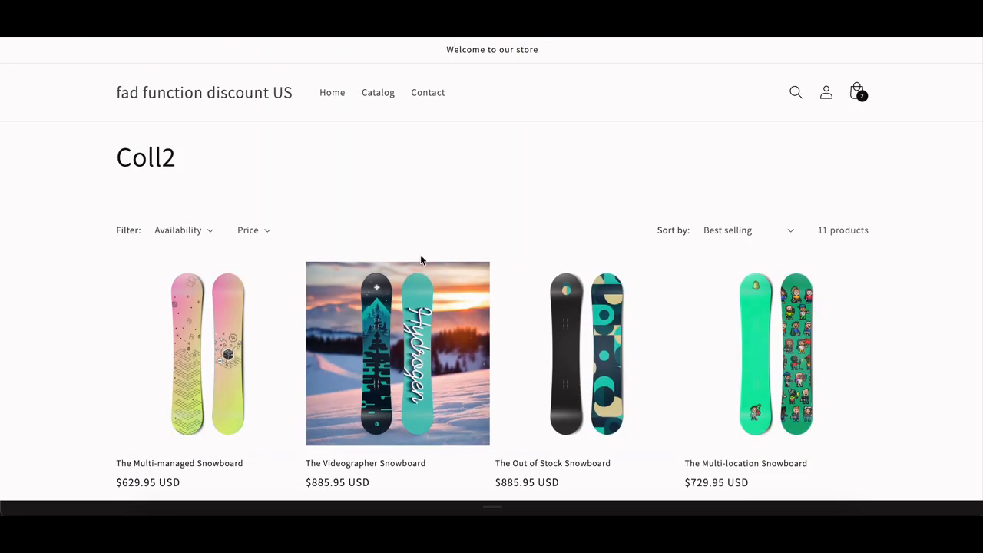
Step: Open The Videographer Snowboard and The Out of Stock Snowboard product pages in separate new tabs
scroll(420, 254, "down", 2)
right_click(396, 268)
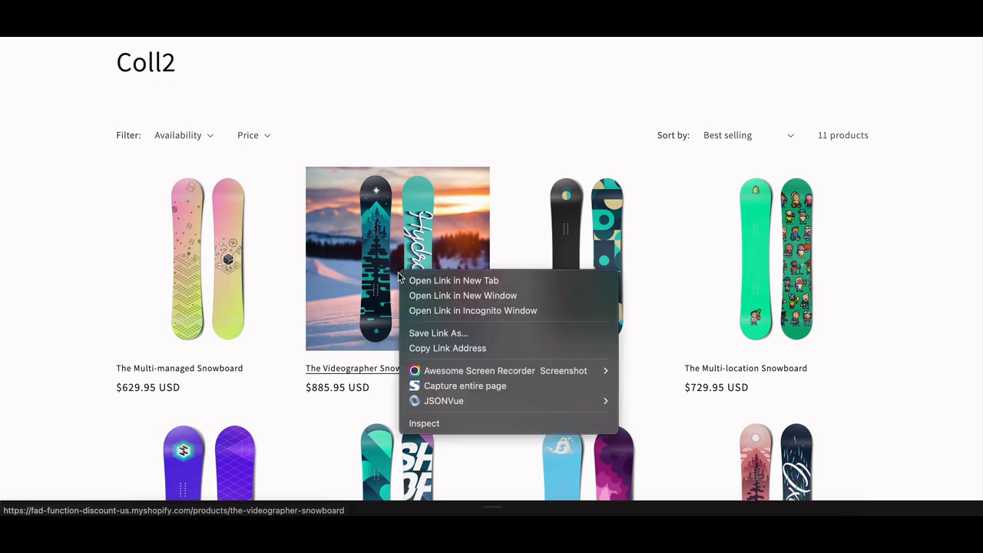
left_click(439, 279)
right_click(571, 247)
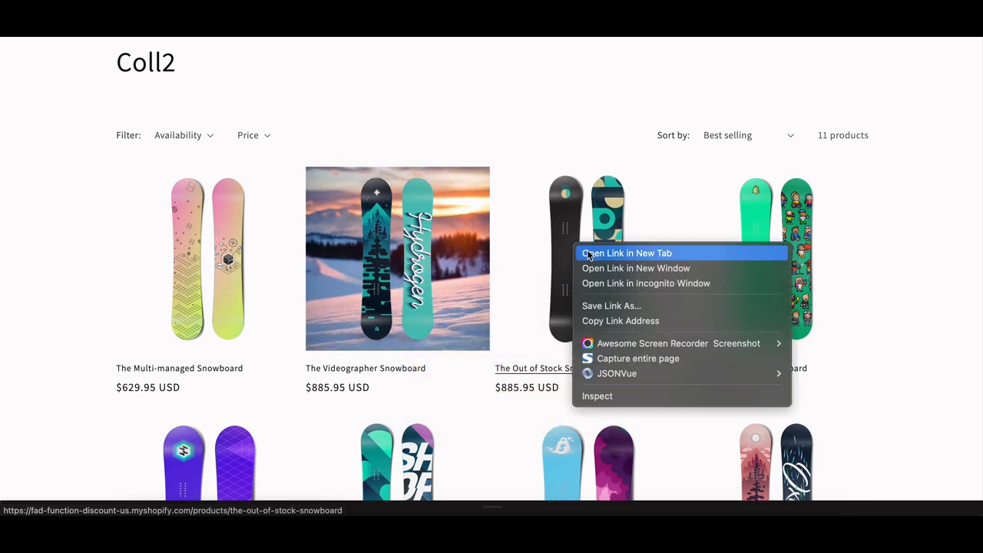
left_click(581, 253)
Step: Set The Videographer Snowboard's quantity to 1 and add it to the cart
key("ctrl+Tab")
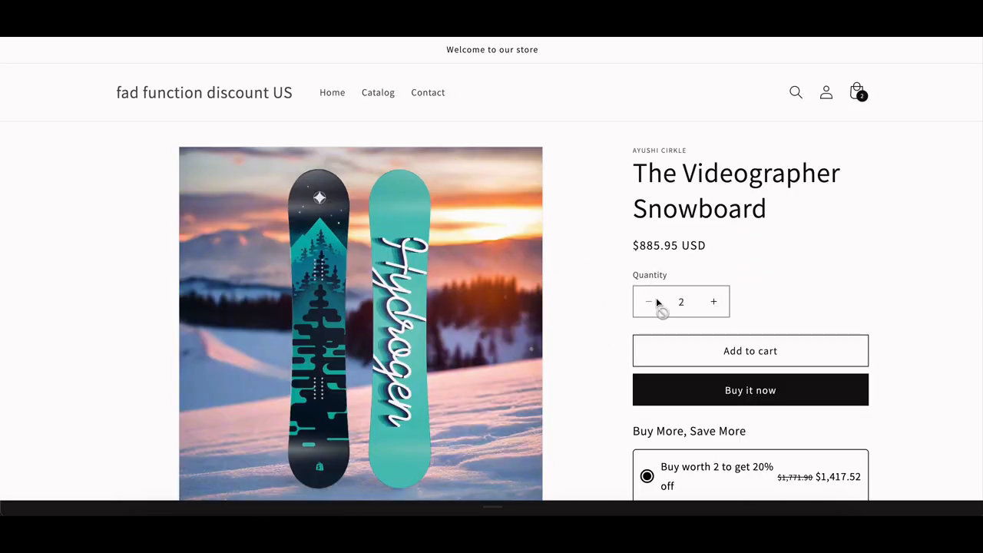
left_click(647, 300)
left_click(739, 351)
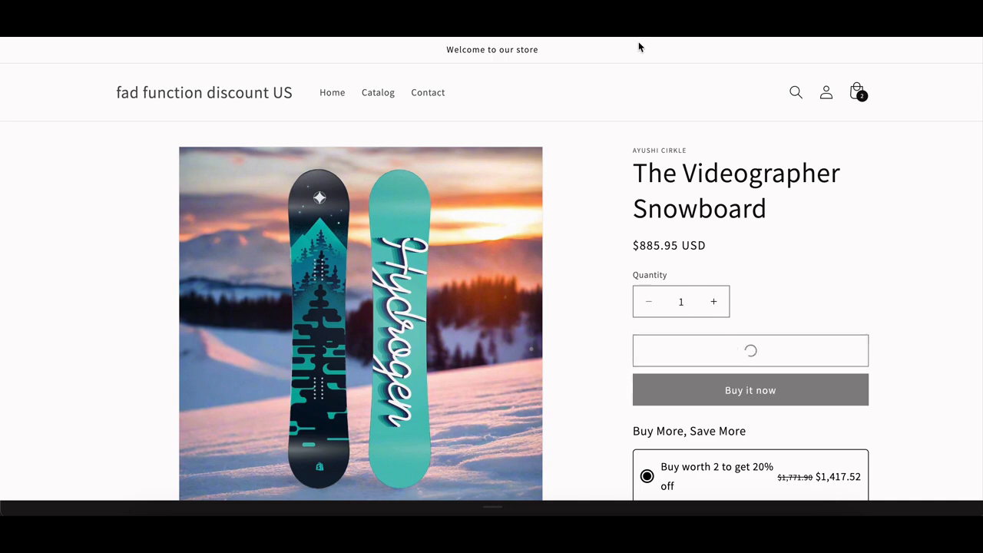
Step: Add The Out of Stock Snowboard to the cart with quantity 1 and view the cart
key("ctrl+Tab")
left_click(650, 301)
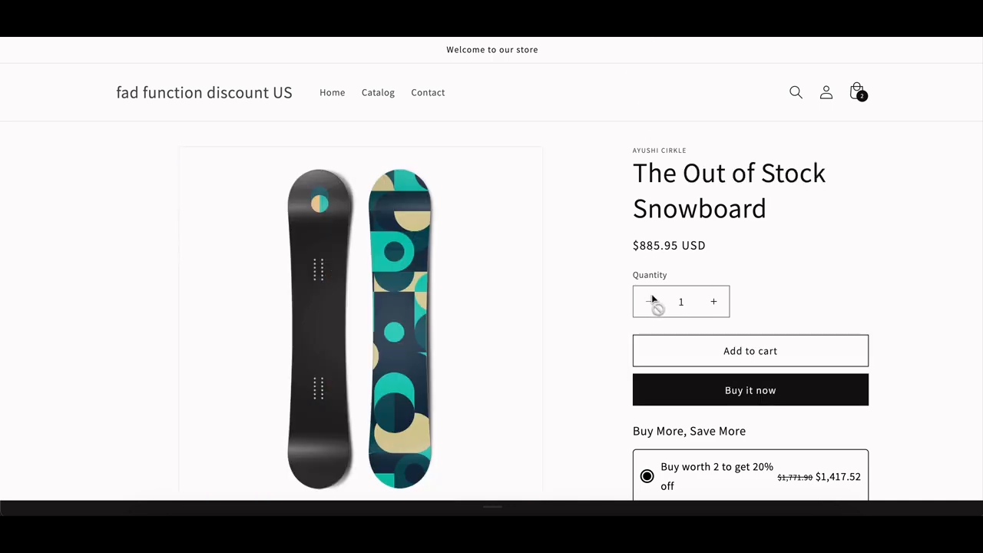
left_click(732, 360)
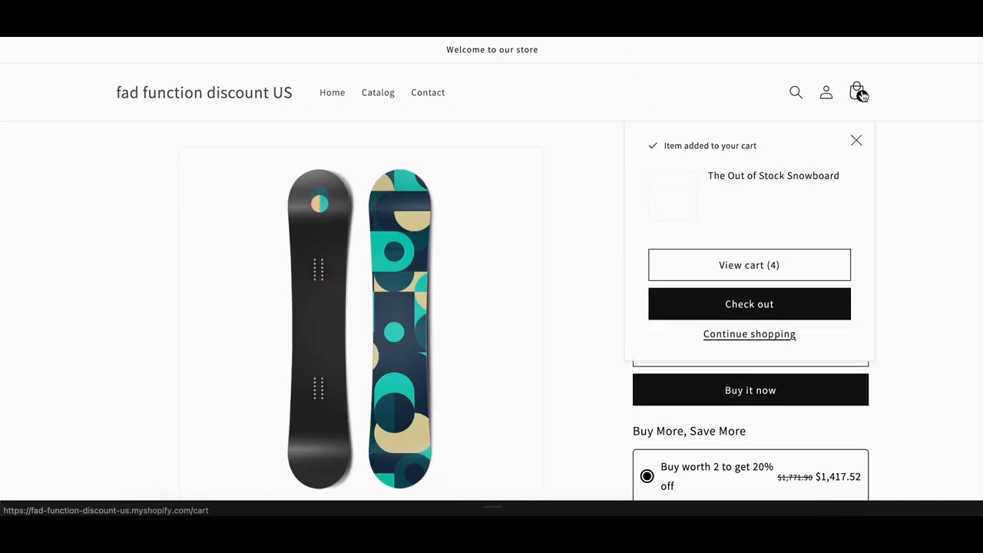
left_click(761, 274)
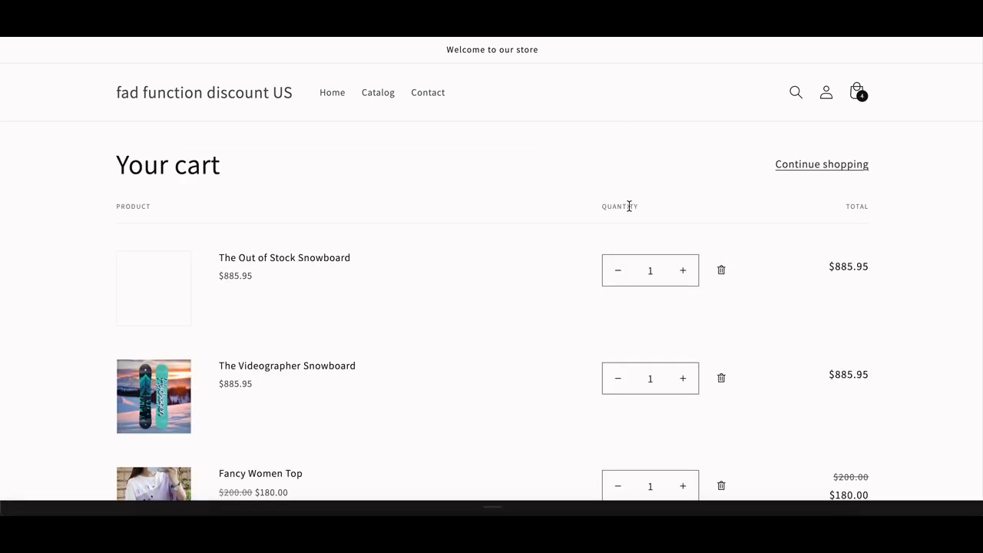
Step: Increase The Videographer Snowboard's cart quantity to 2 and check the discount label on its line
scroll(484, 261, "down", 1)
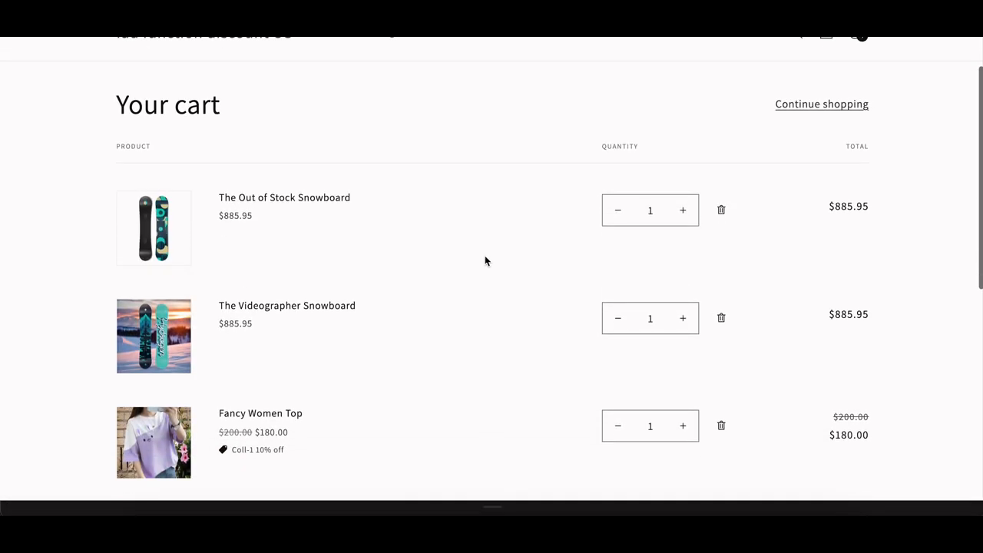
scroll(485, 260, "down", 1)
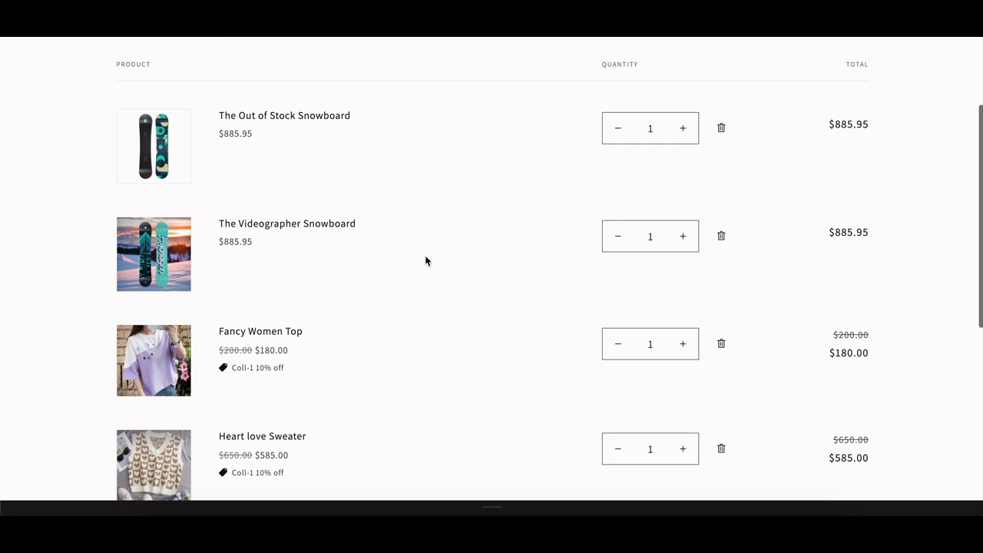
left_click(683, 238)
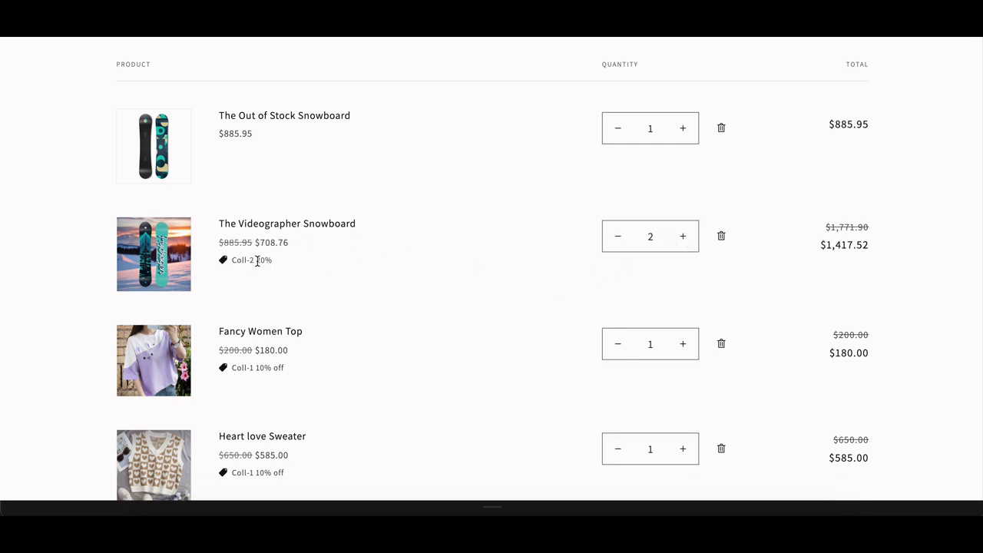
triple_click(257, 261)
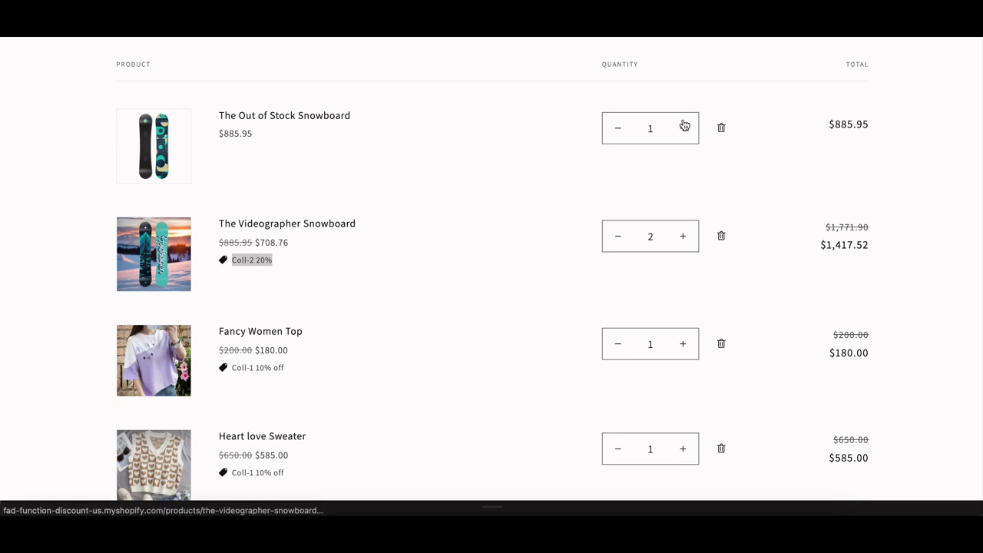
Step: Proceed from the cart to checkout and review the item discounts in the order summary
scroll(741, 220, "down", 5)
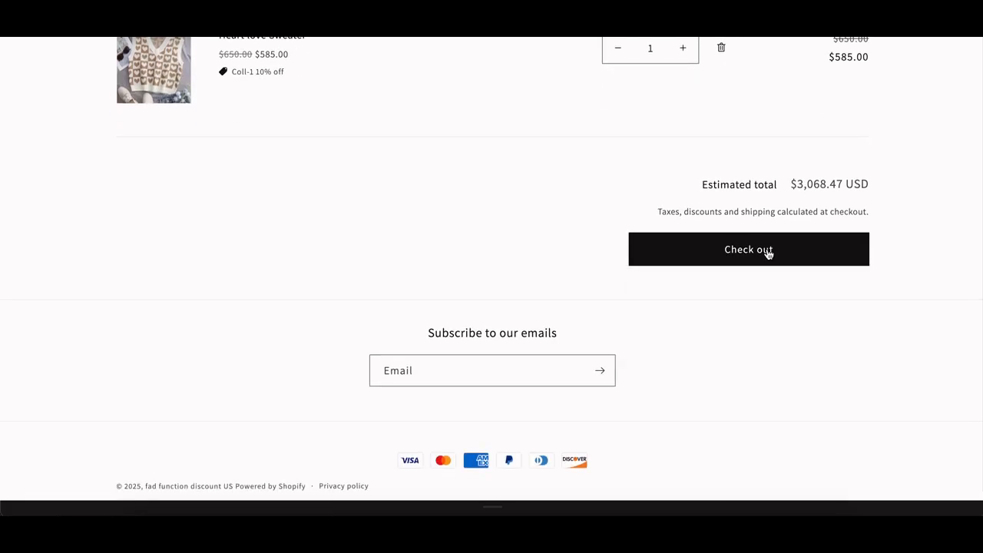
scroll(585, 161, "up", 2)
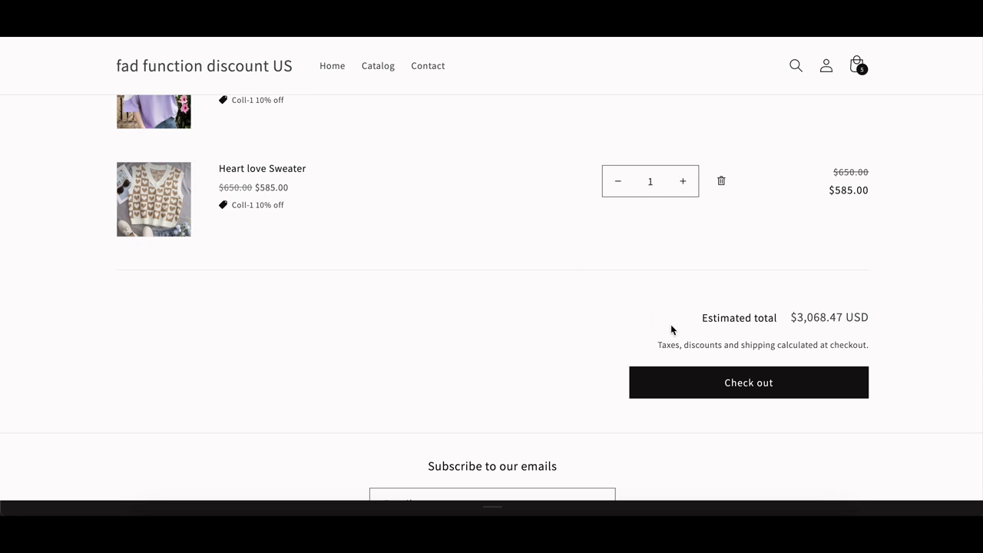
left_click(632, 388)
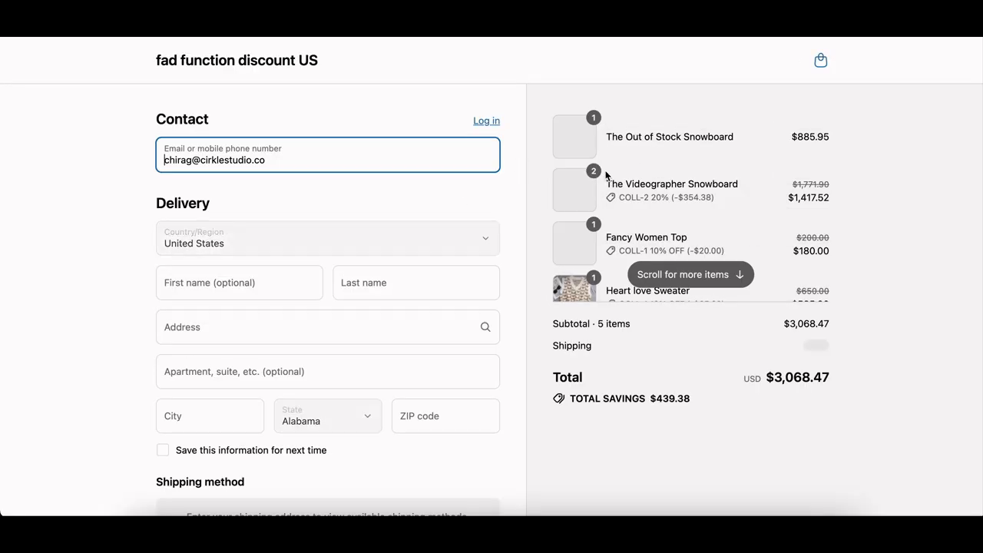
scroll(645, 203, "down", 2)
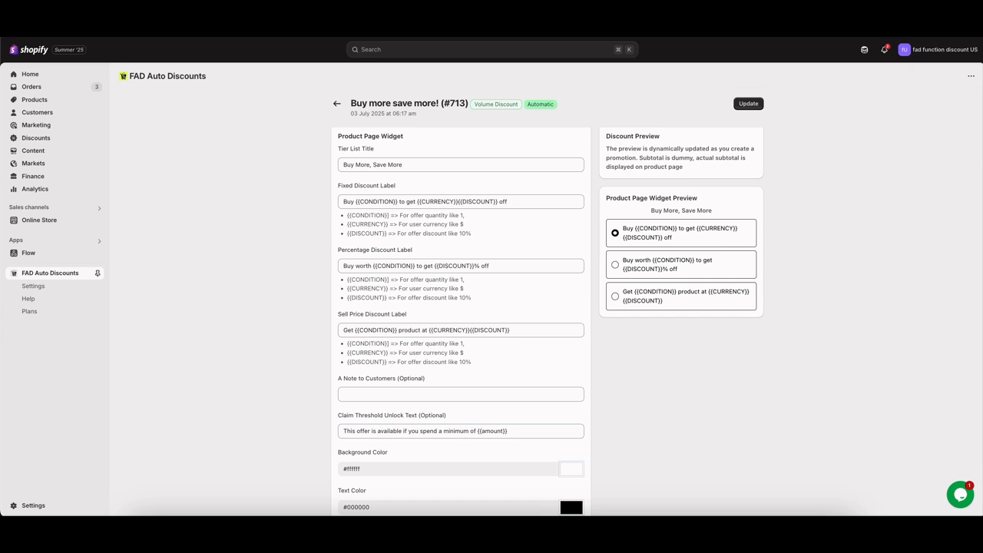
Step: Switch back to the FAD Auto Discounts app, return to its dashboard and open the support chat
left_click(339, 105)
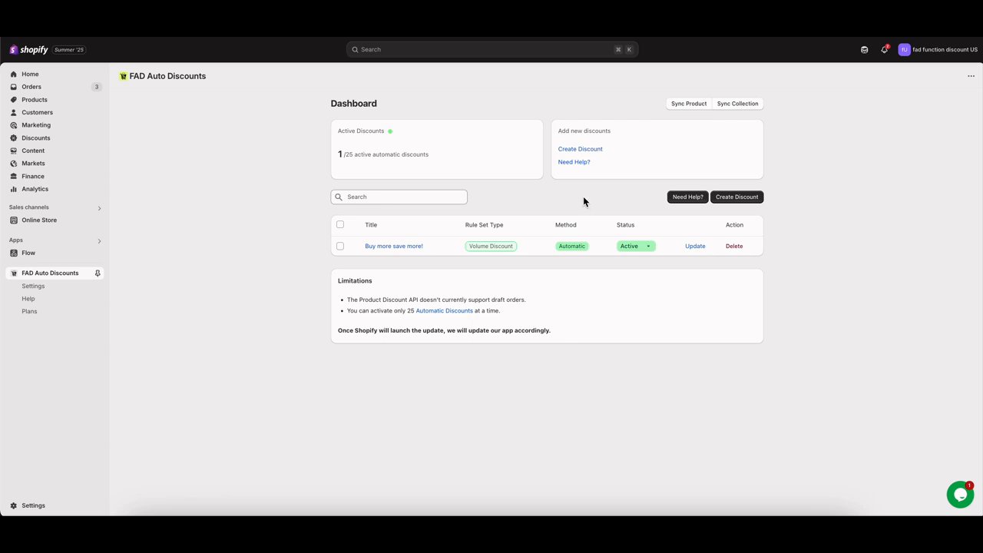
left_click(964, 499)
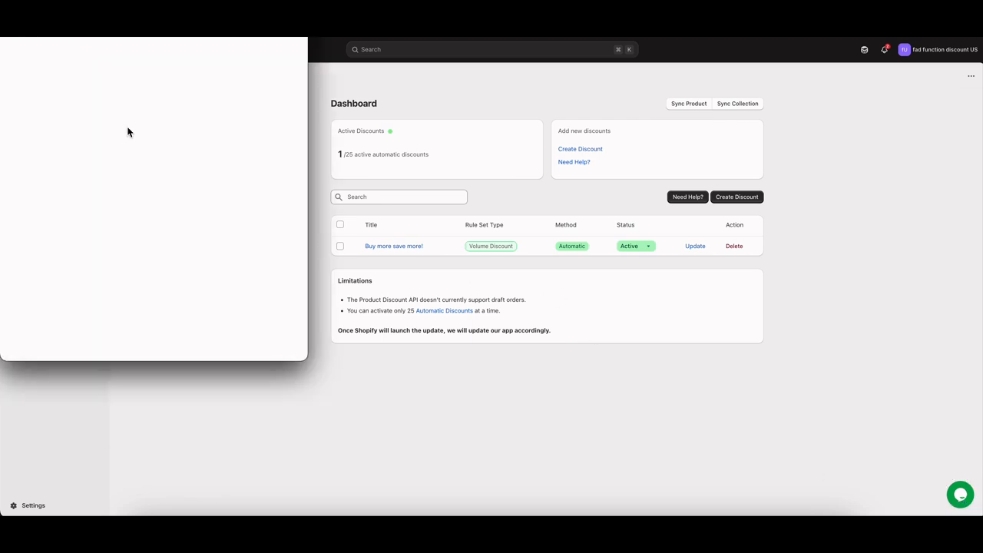